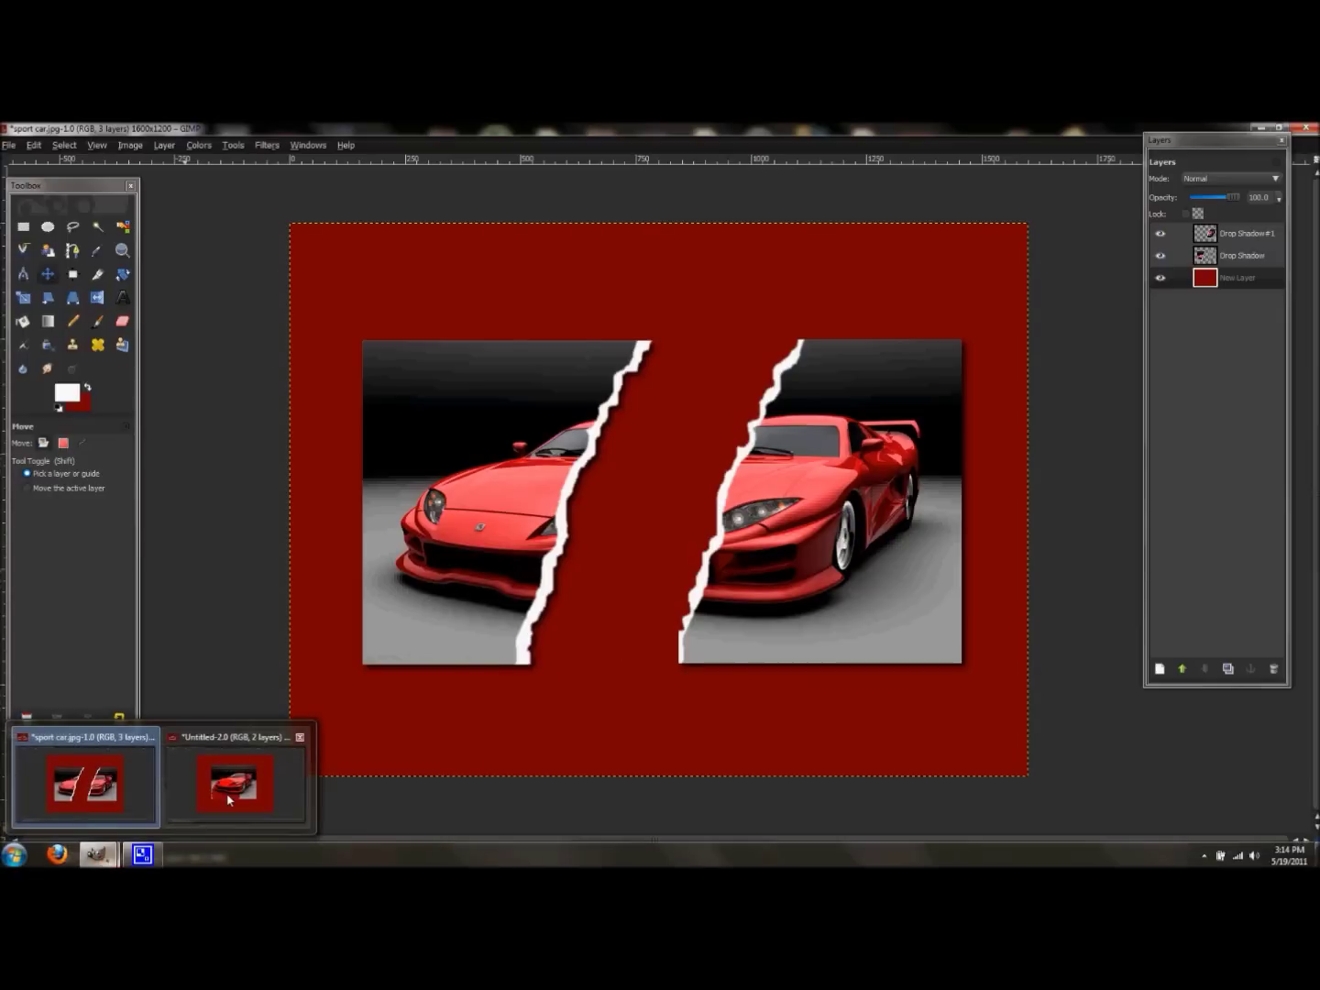
# Step: Bring the Untitled-2 image, showing the intact car photo on dark red, to the front
pyautogui.click(229, 800)
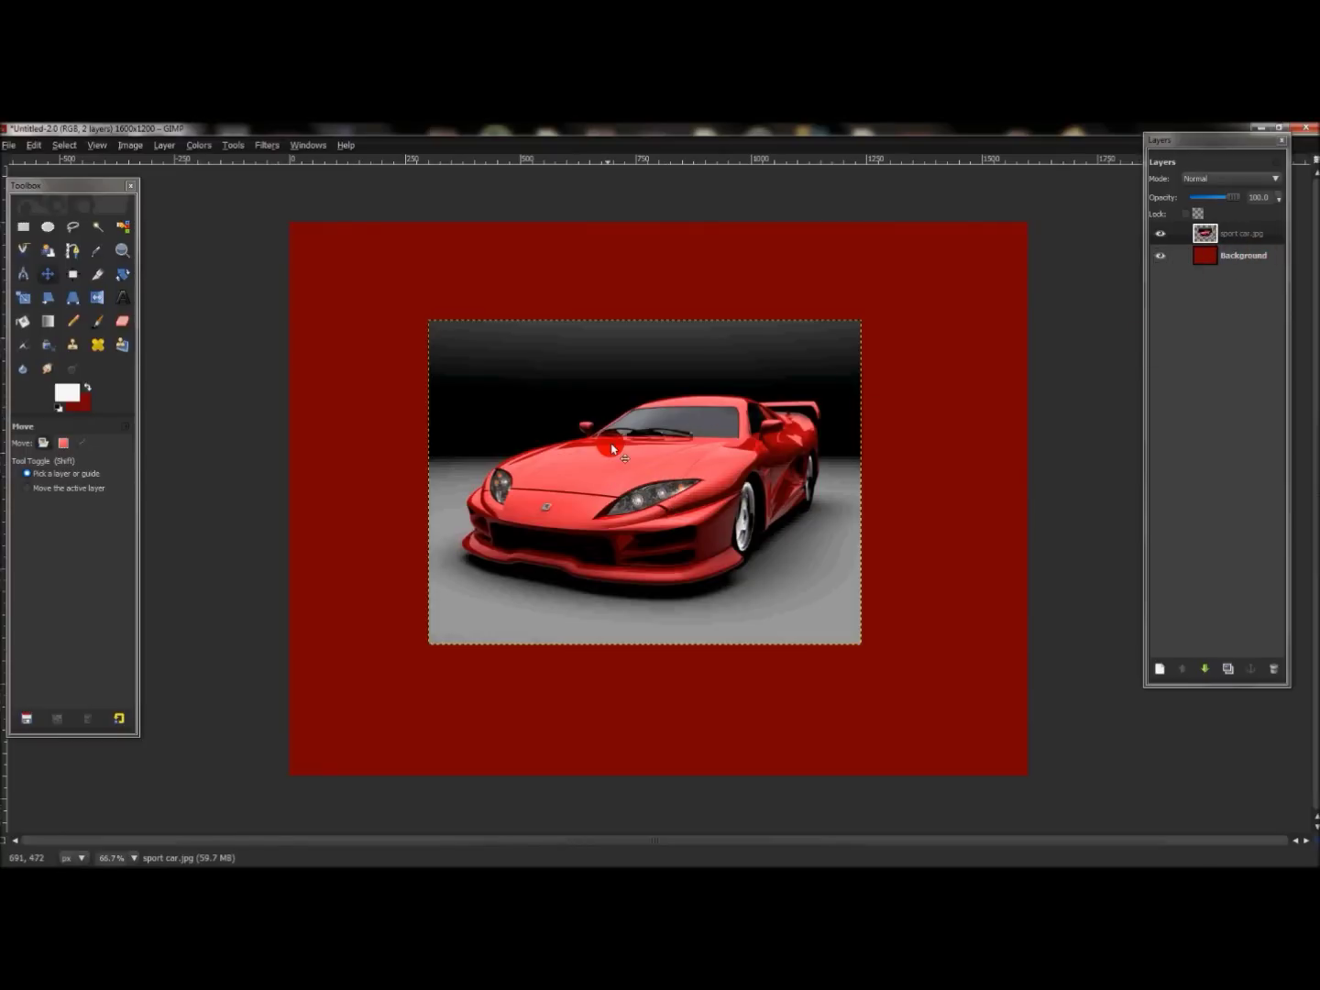
pyautogui.click(1233, 231)
pyautogui.click(1252, 233)
pyautogui.click(743, 413)
pyautogui.click(25, 226)
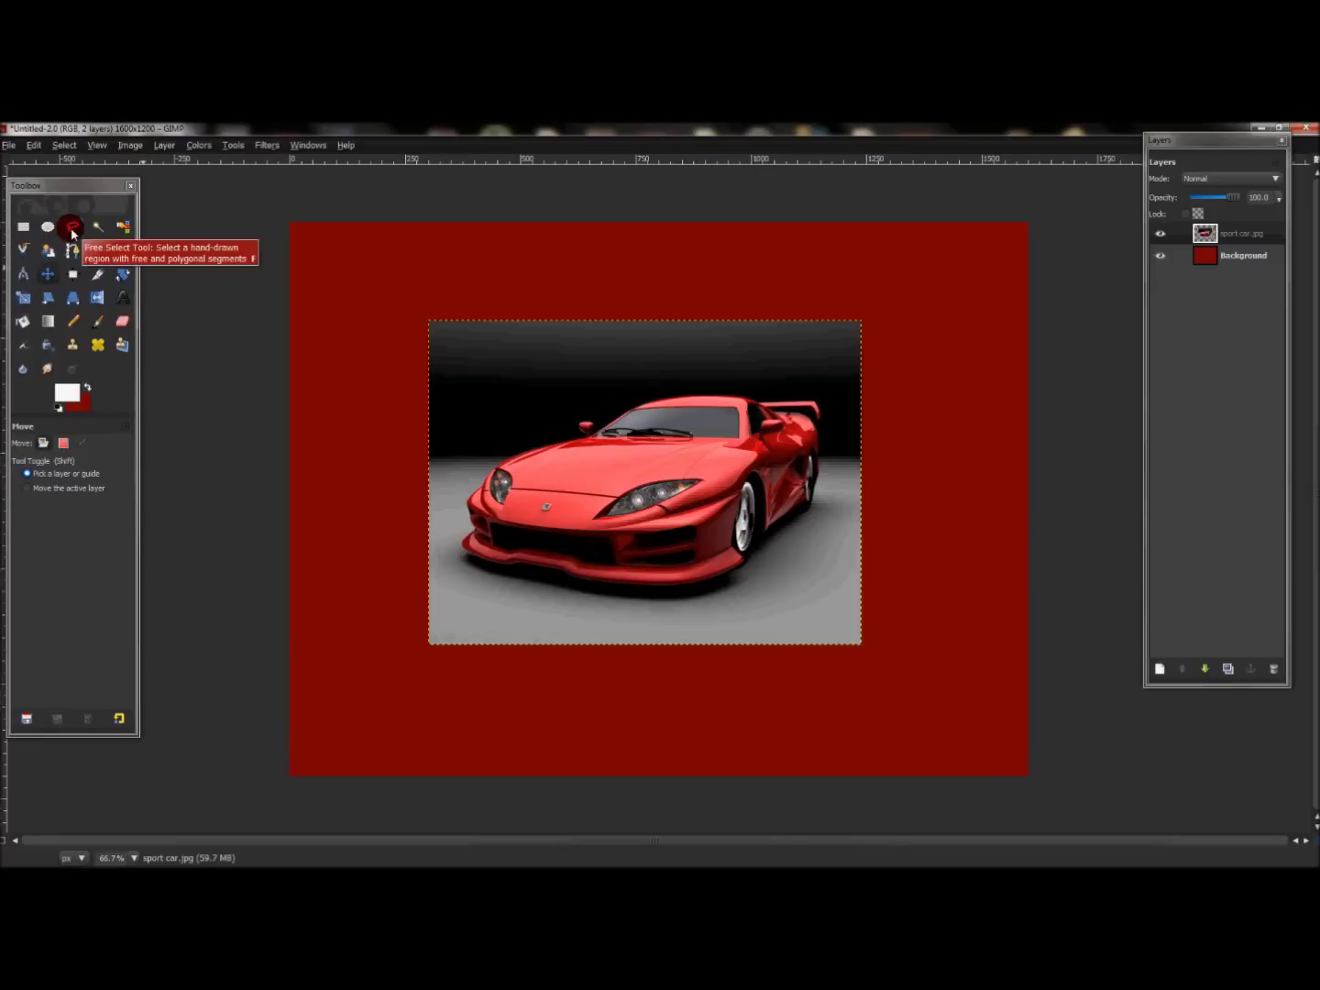
pyautogui.click(72, 229)
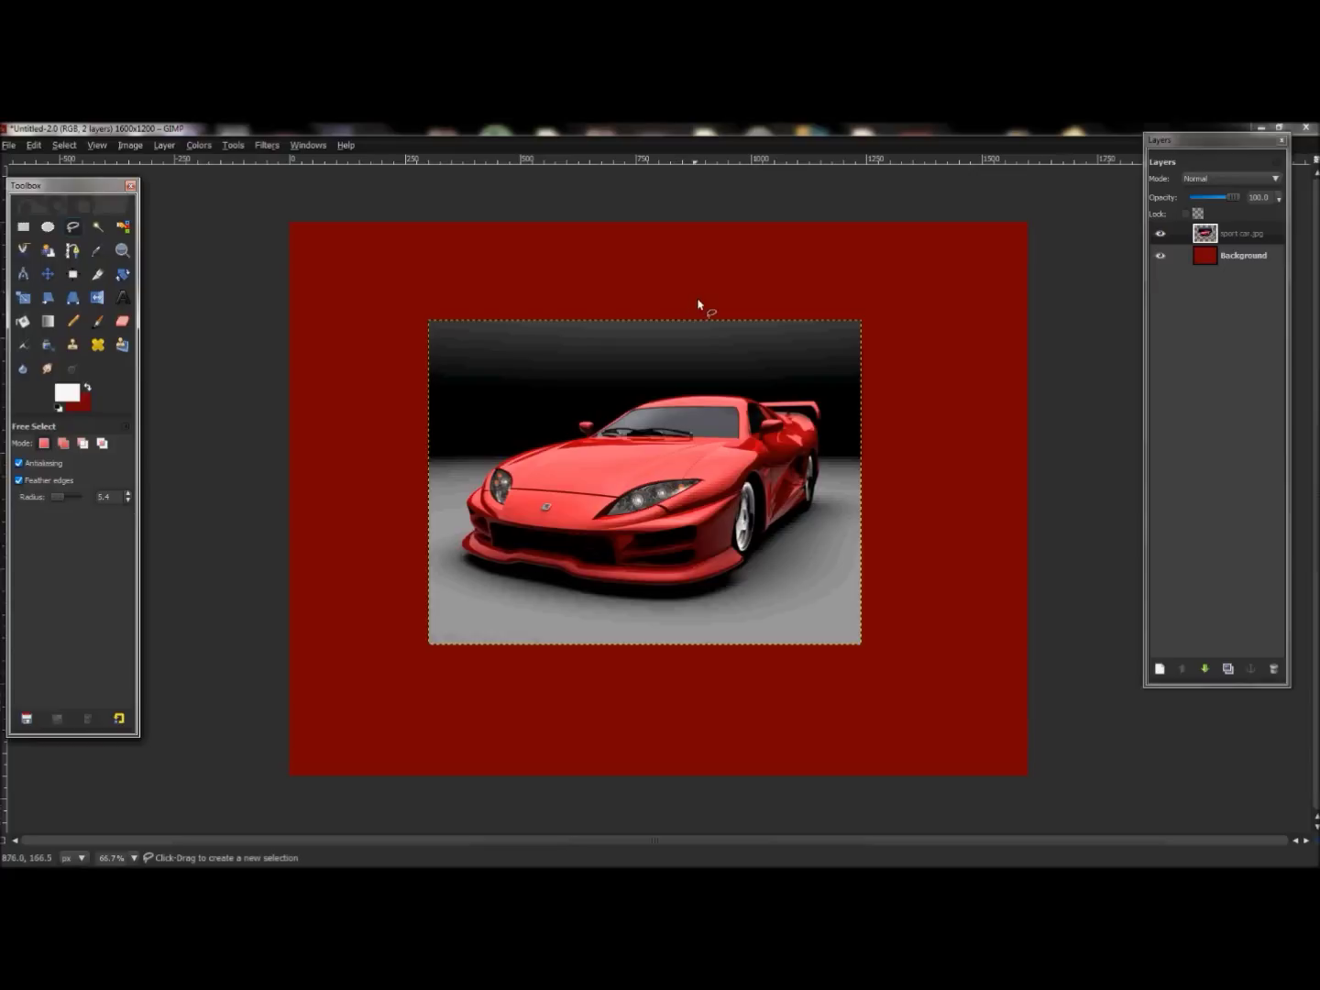
# Step: Draw a jagged freehand selection down through the car that encloses the photo's right part
pyautogui.moveTo(721, 298)
pyautogui.mouseDown()
pyautogui.moveTo(679, 346)
pyautogui.moveTo(624, 495)
pyautogui.moveTo(595, 521)
pyautogui.moveTo(593, 578)
pyautogui.moveTo(563, 654)
pyautogui.moveTo(582, 678)
pyautogui.mouseUp()
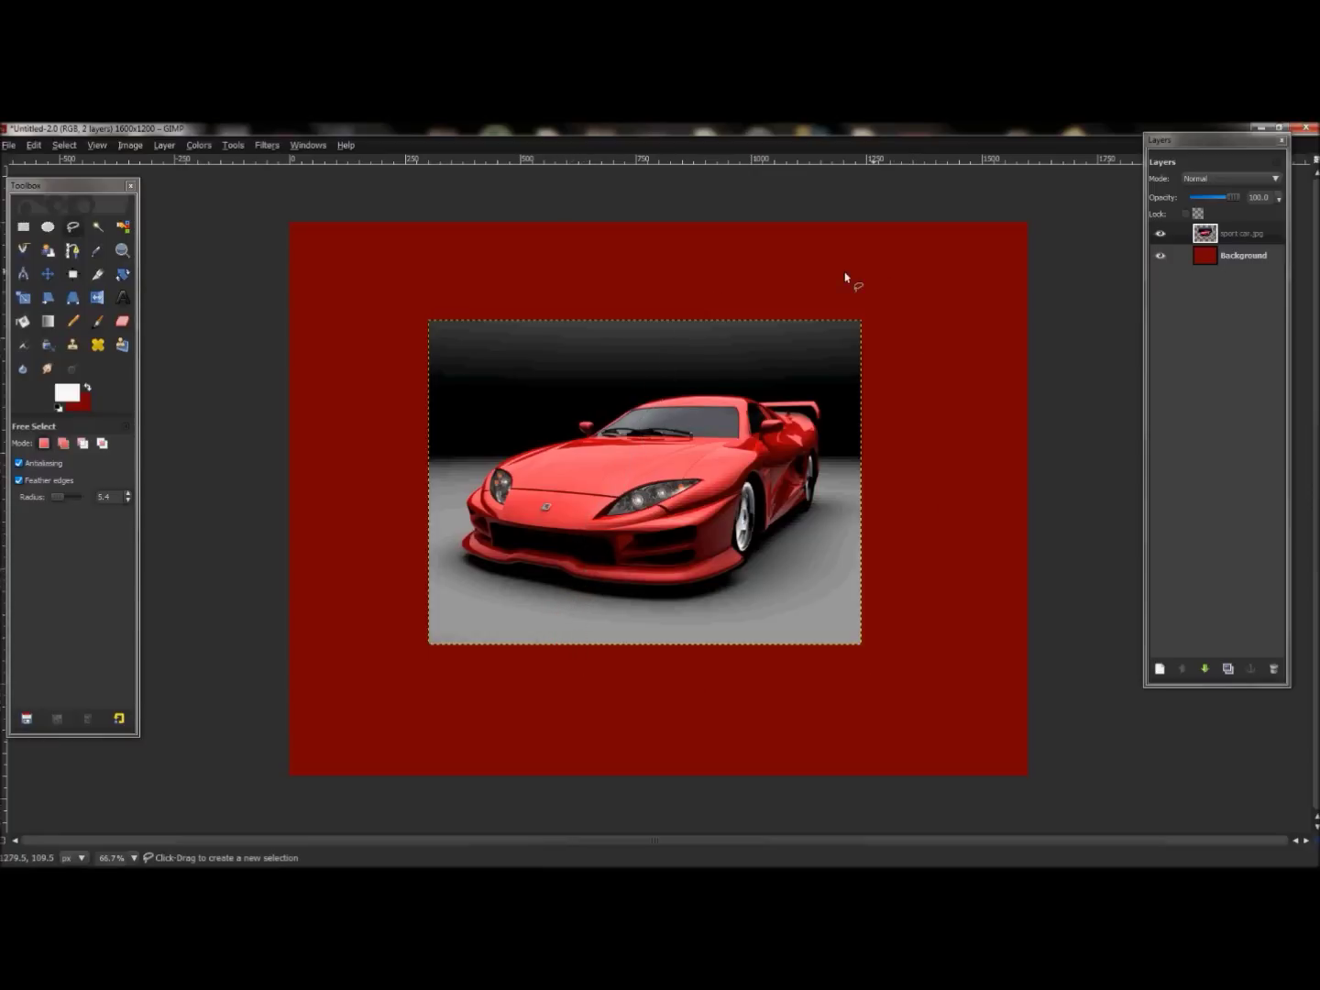
pyautogui.moveTo(846, 276); pyautogui.dragTo(722, 301)
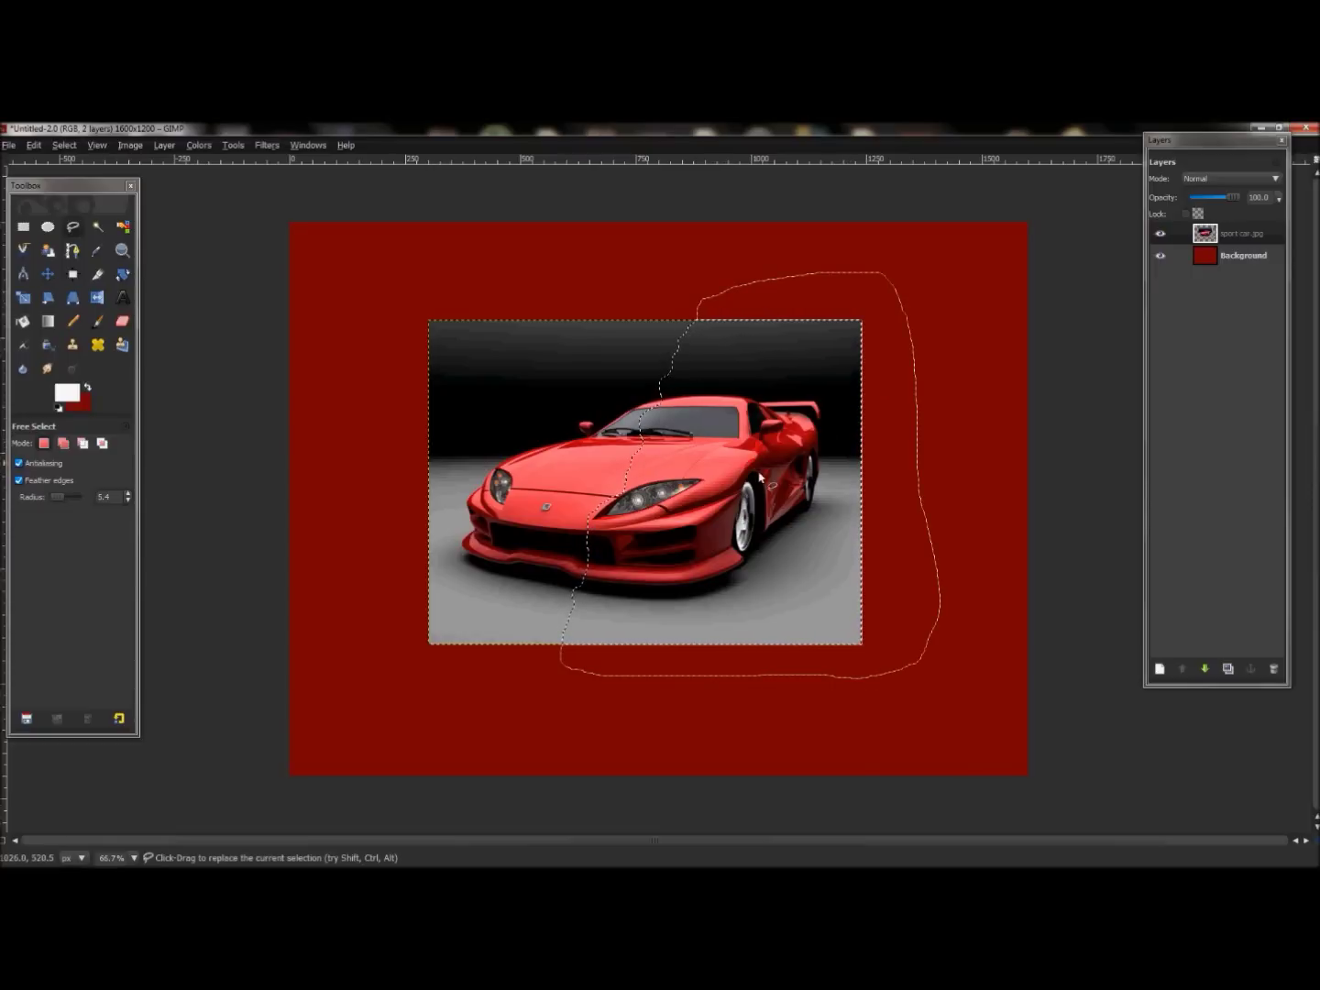
# Step: Cut the selected right part of the car out of the photo
pyautogui.rightClick(888, 509)
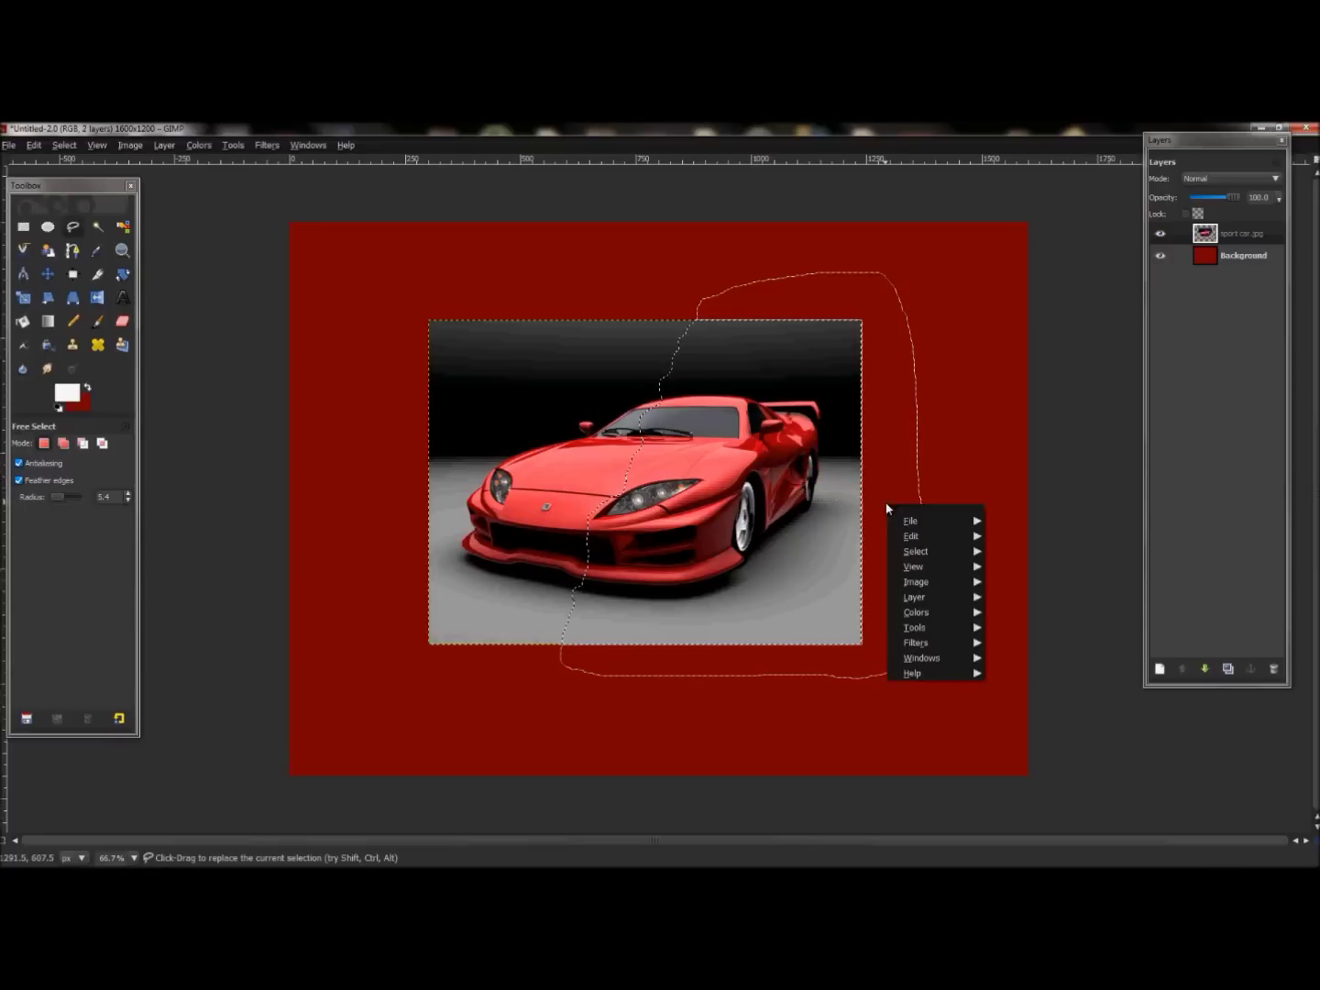
pyautogui.moveTo(918, 537)
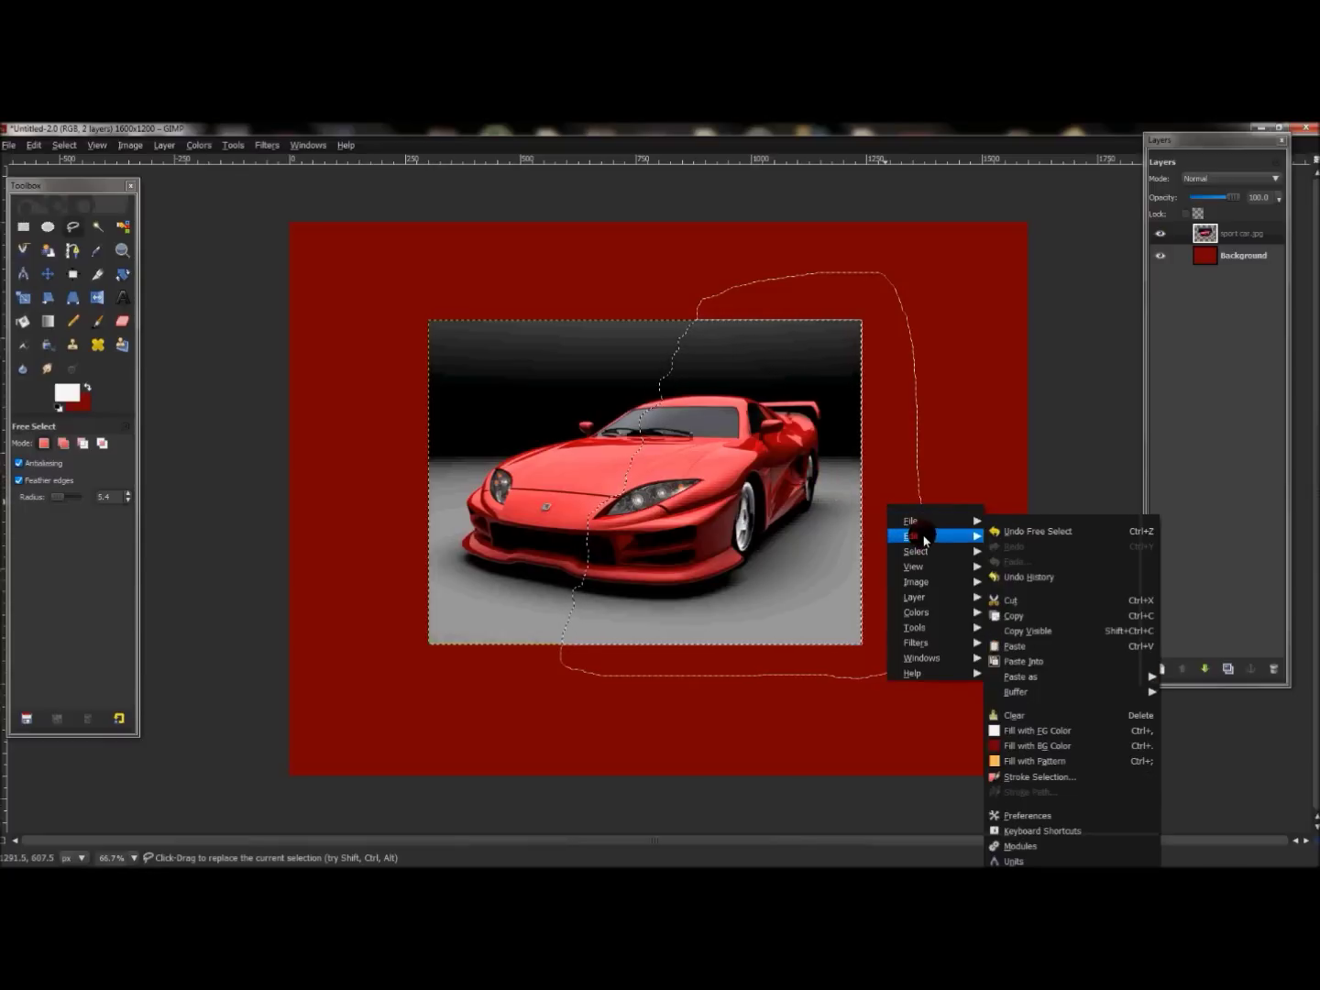
pyautogui.click(1037, 606)
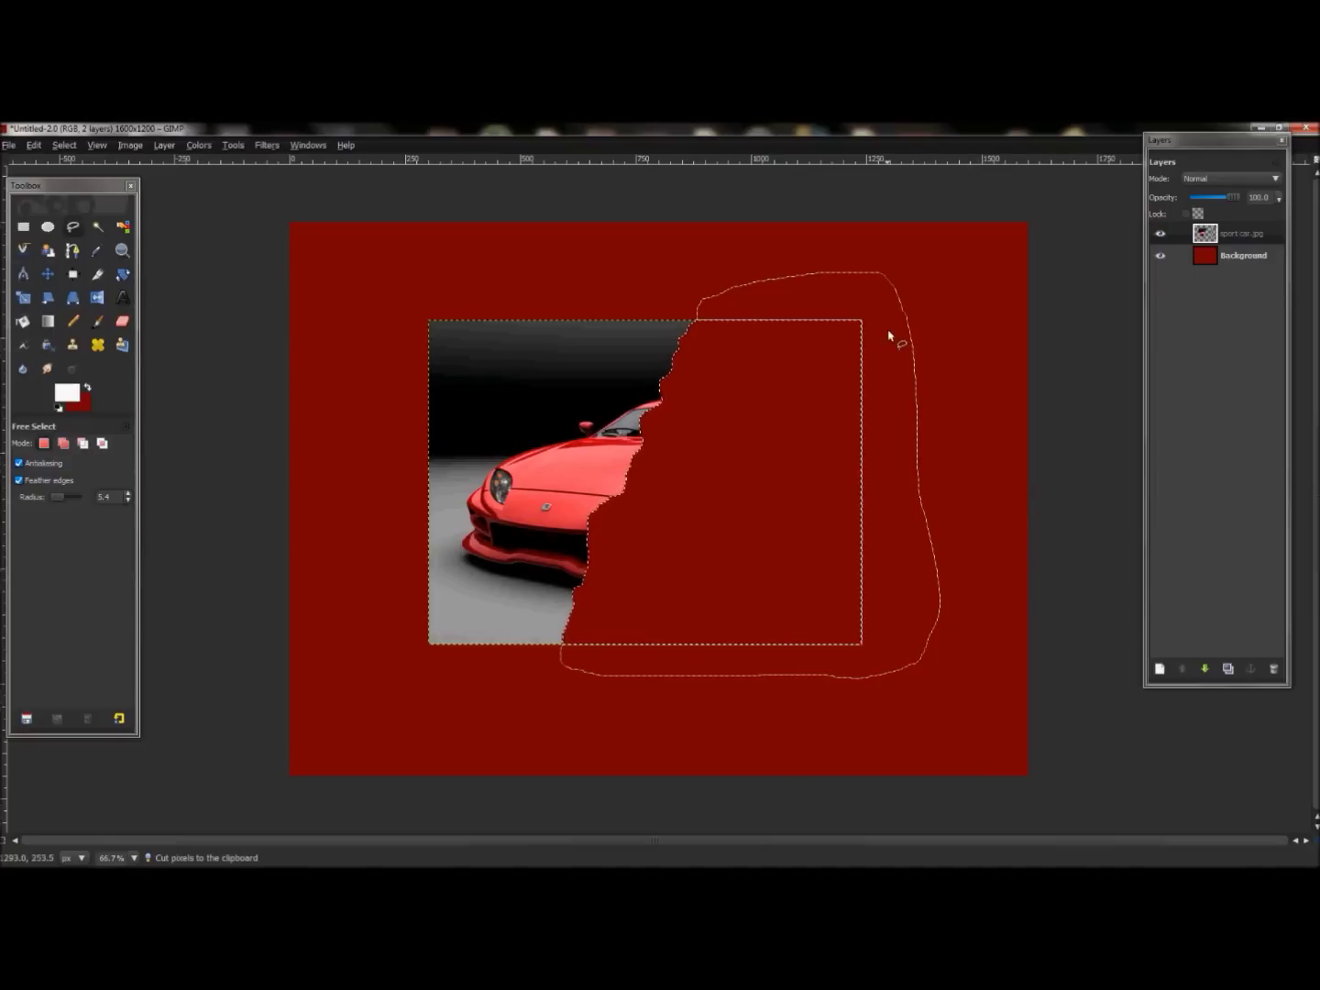
# Step: Paste the cut car piece back as its own Pasted Layer
pyautogui.rightClick(981, 455)
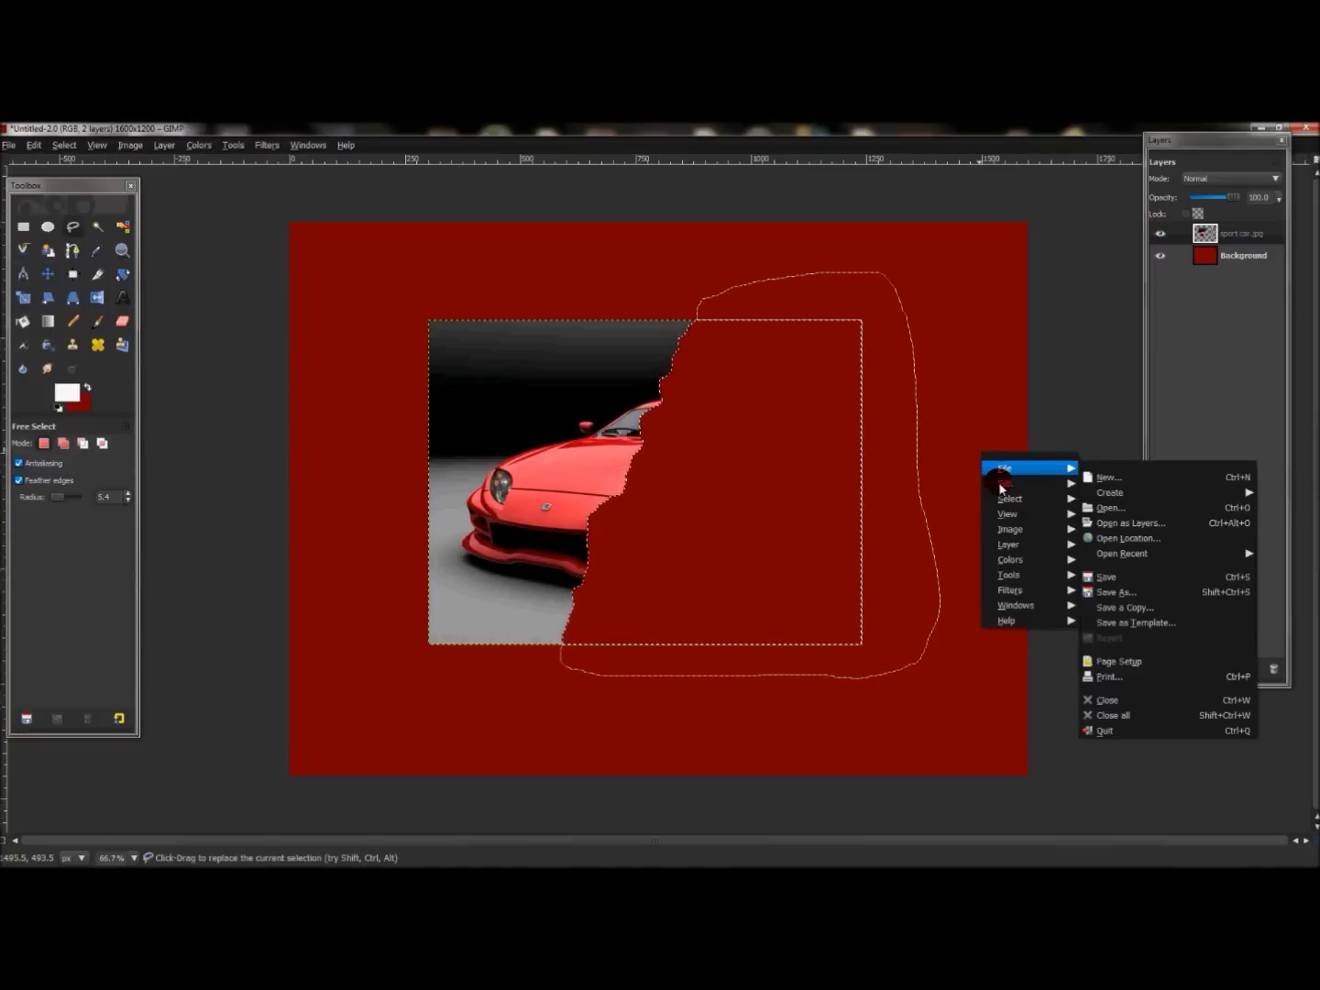
pyautogui.moveTo(1008, 486)
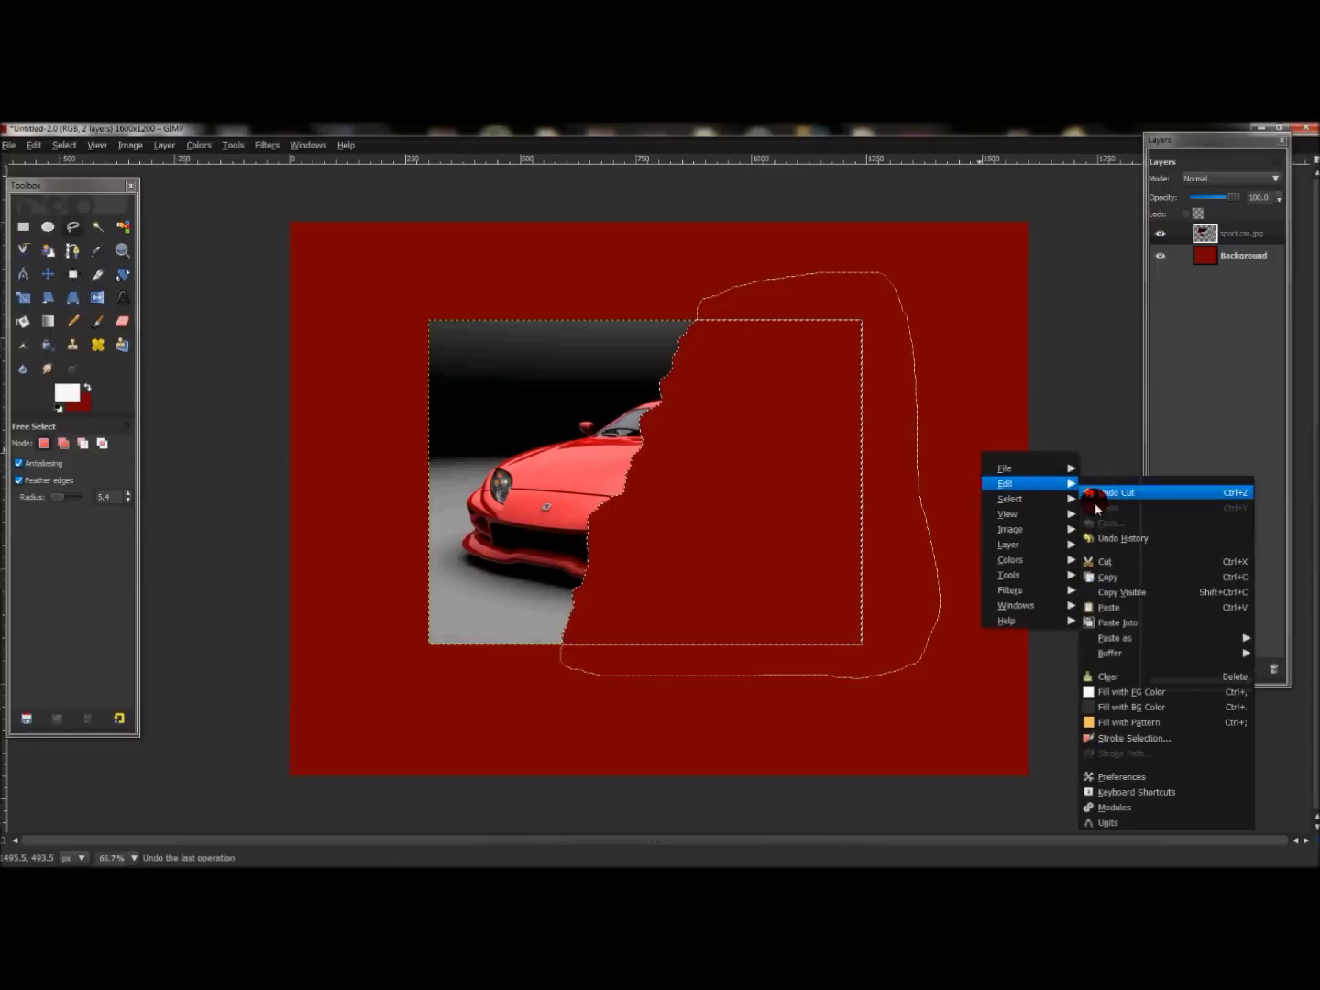
pyautogui.click(1134, 602)
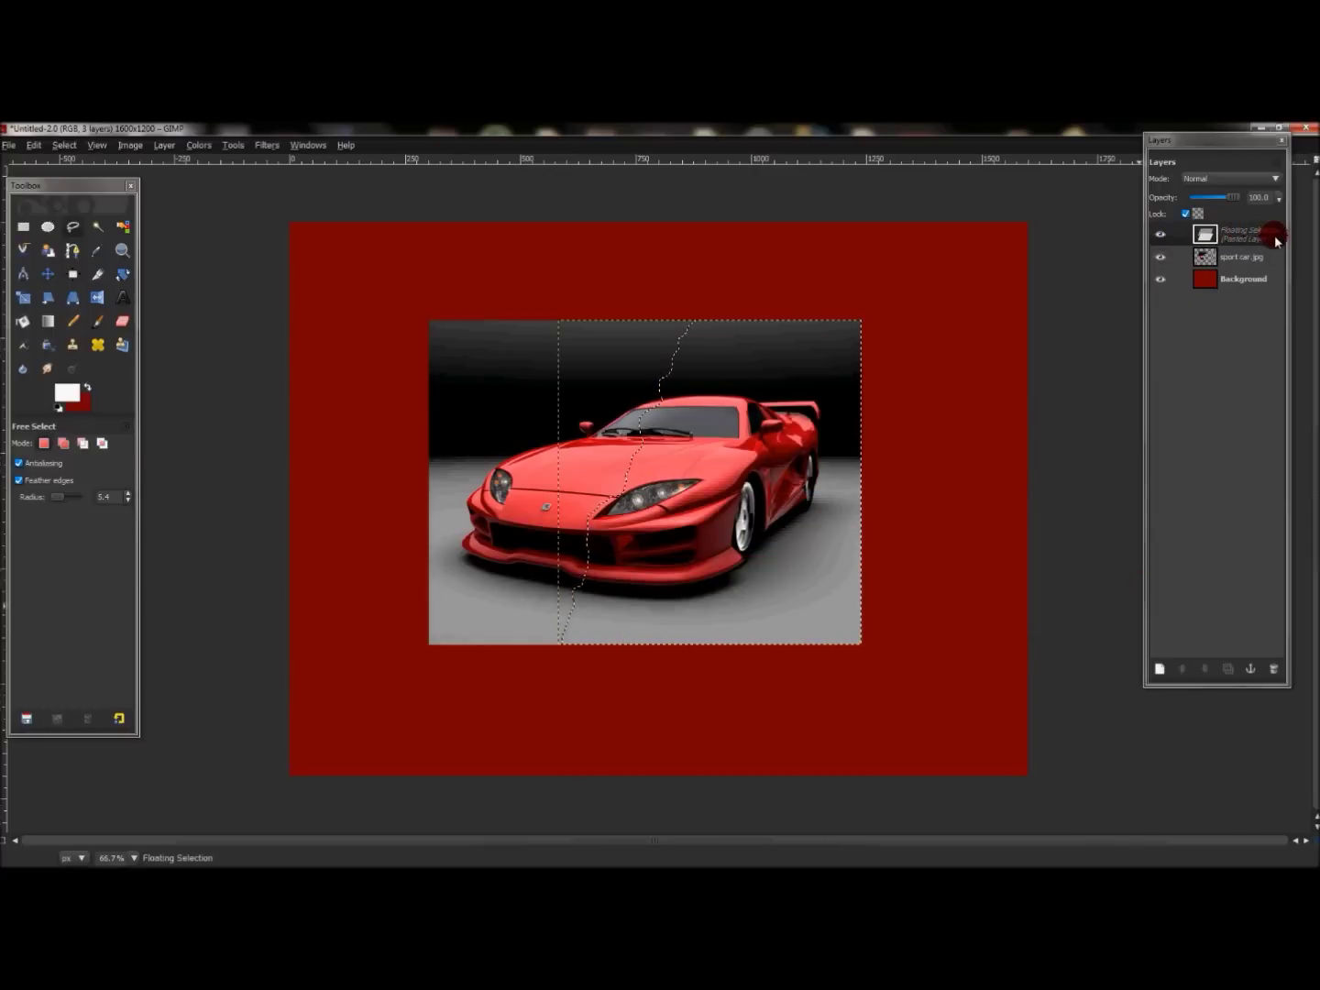
pyautogui.click(1159, 672)
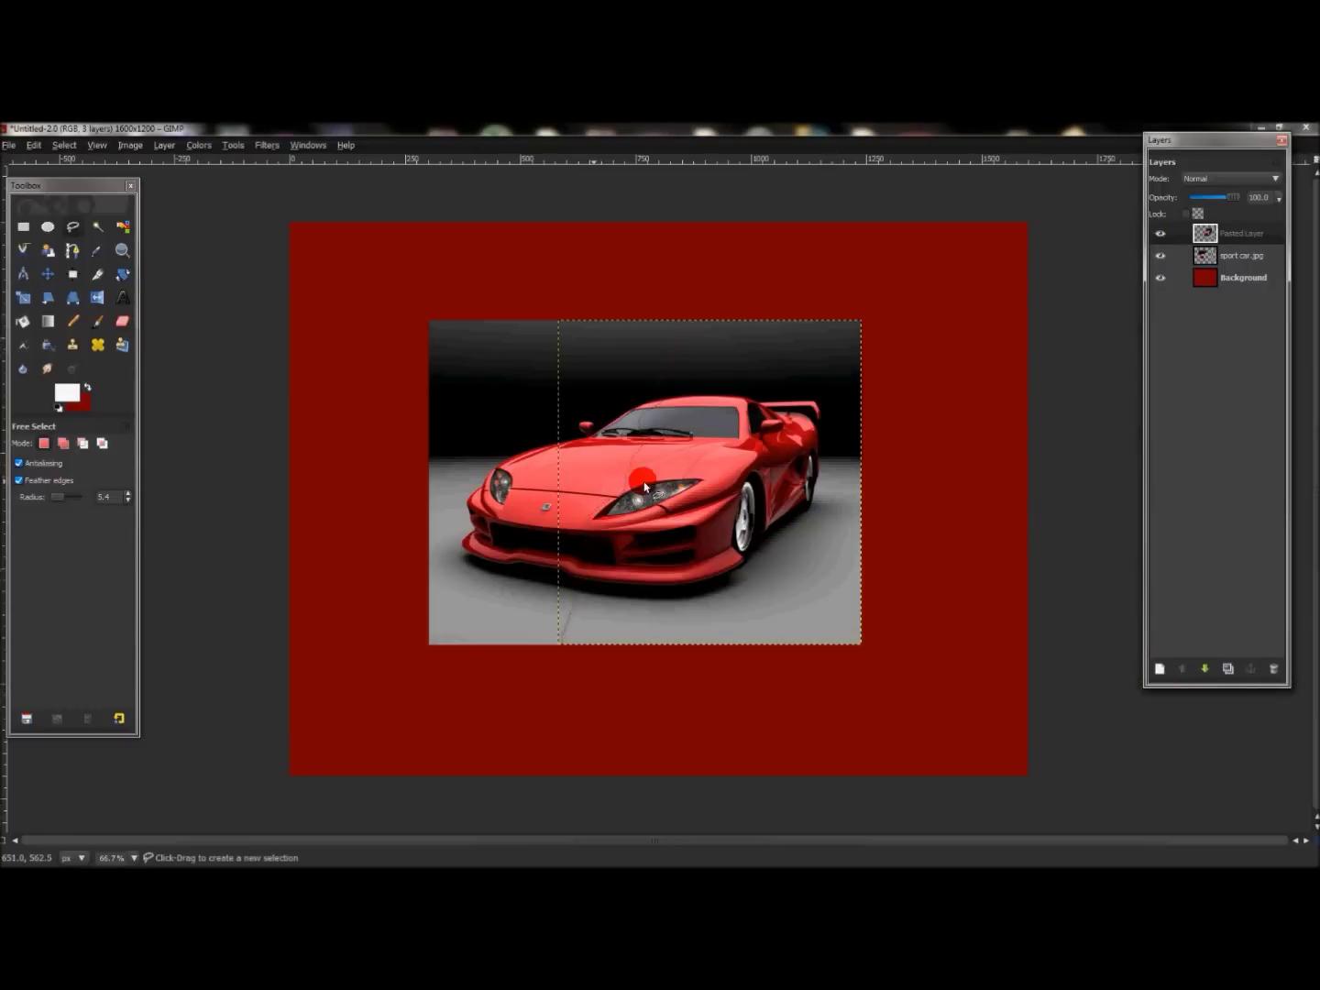
pyautogui.click(1248, 261)
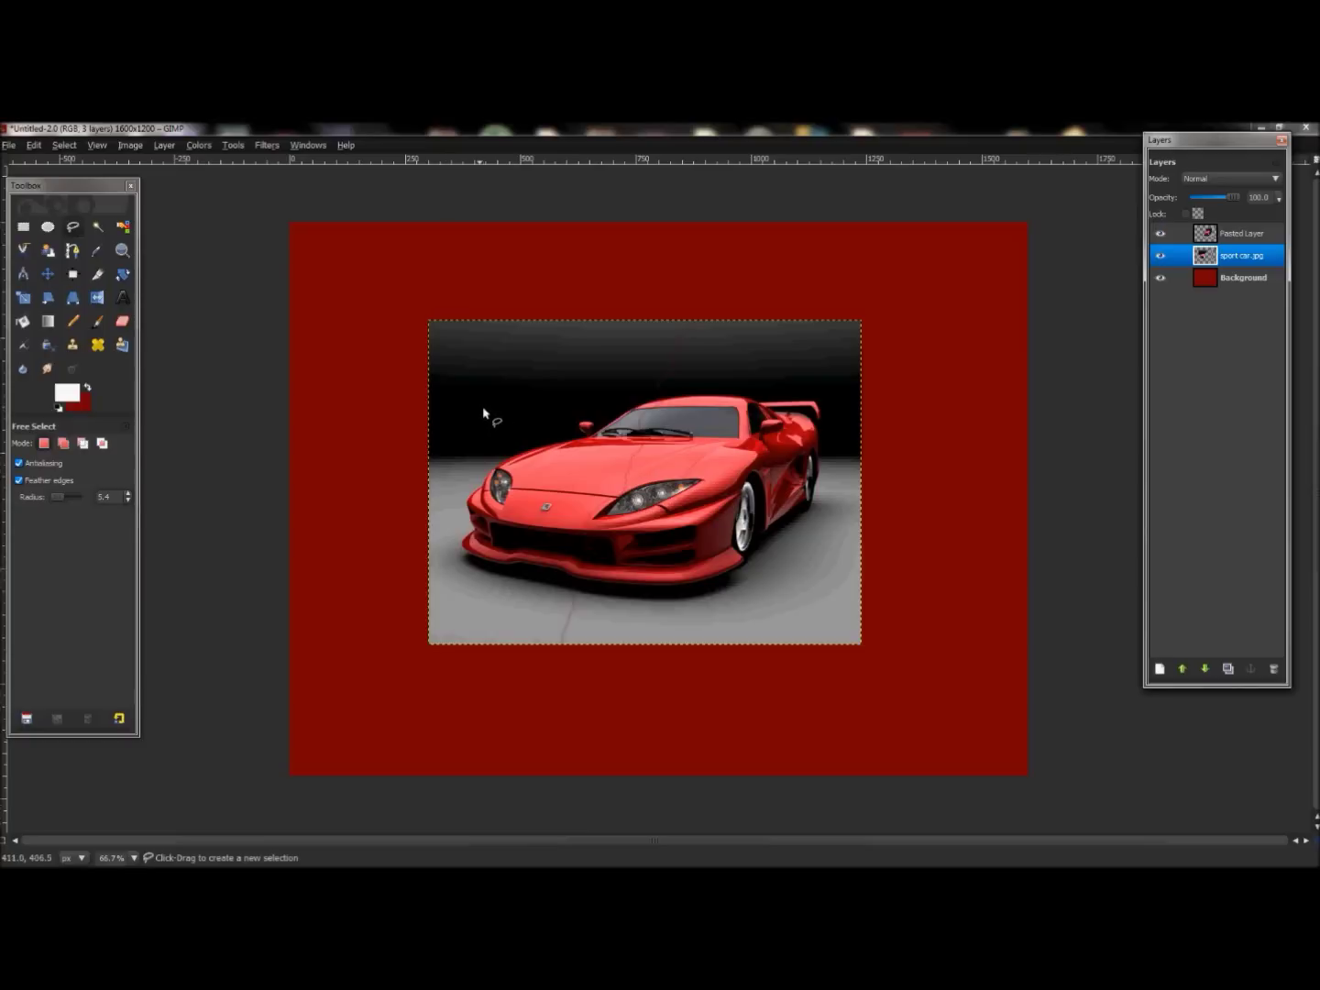
# Step: Duplicate sport car.jpg and load the copy's left car piece as a selection with Alpha to Selection
pyautogui.rightClick(1219, 258)
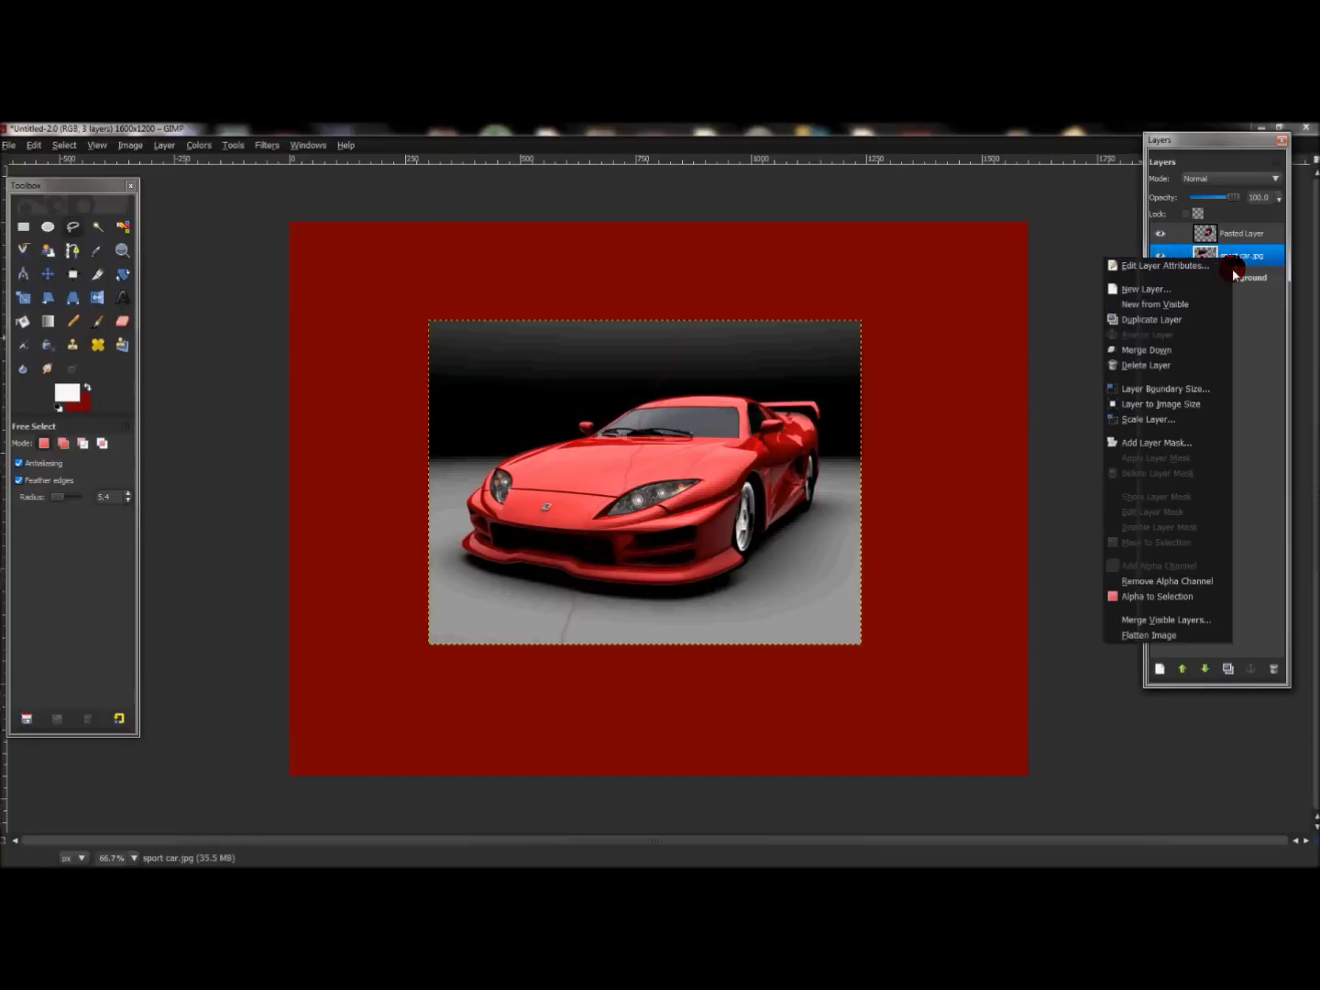
pyautogui.click(1201, 318)
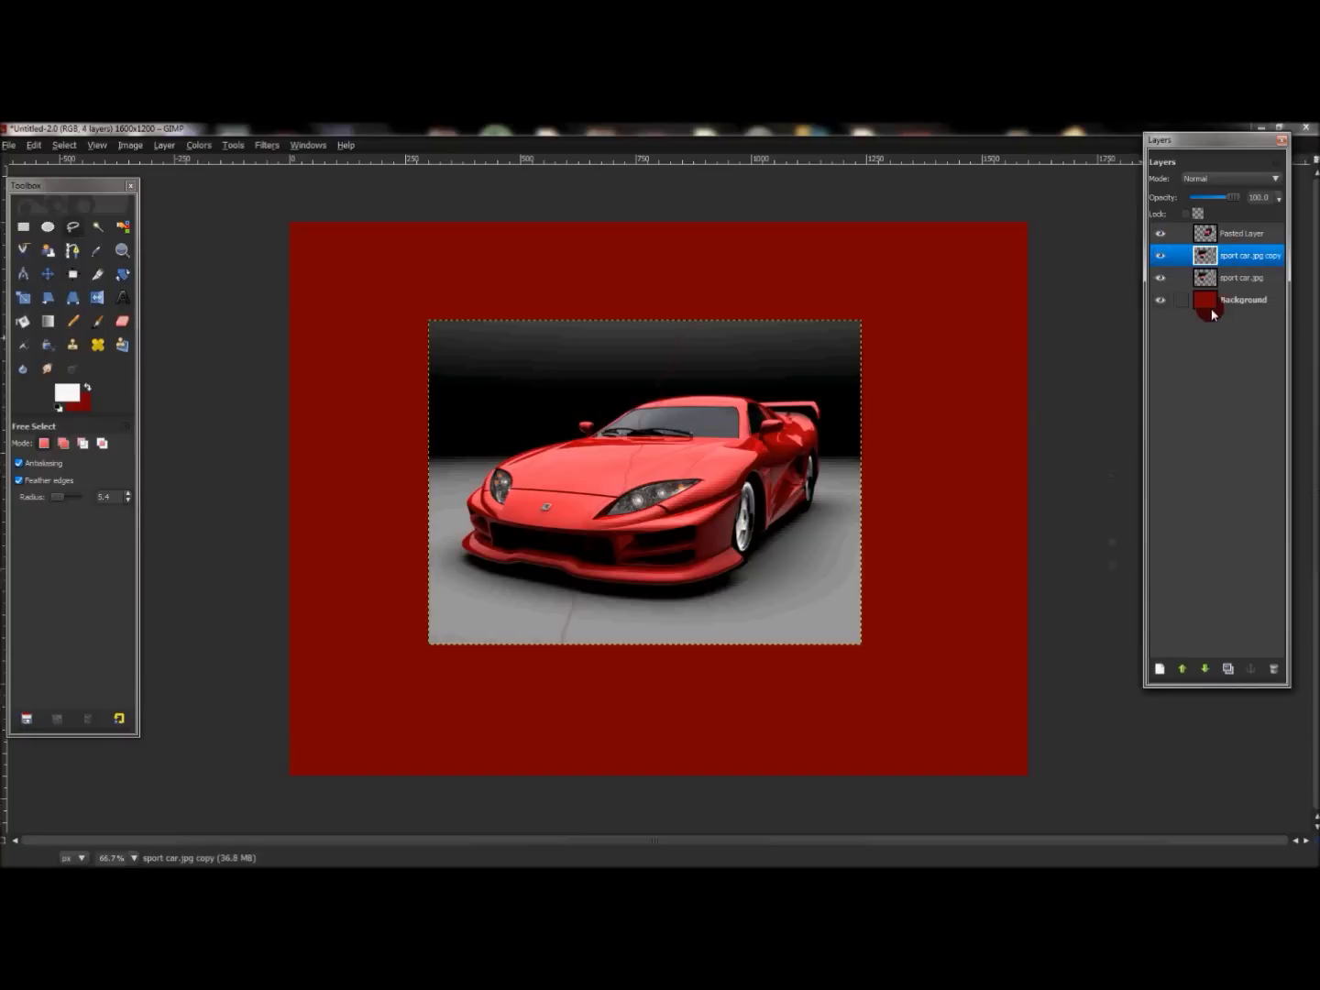
pyautogui.rightClick(1249, 256)
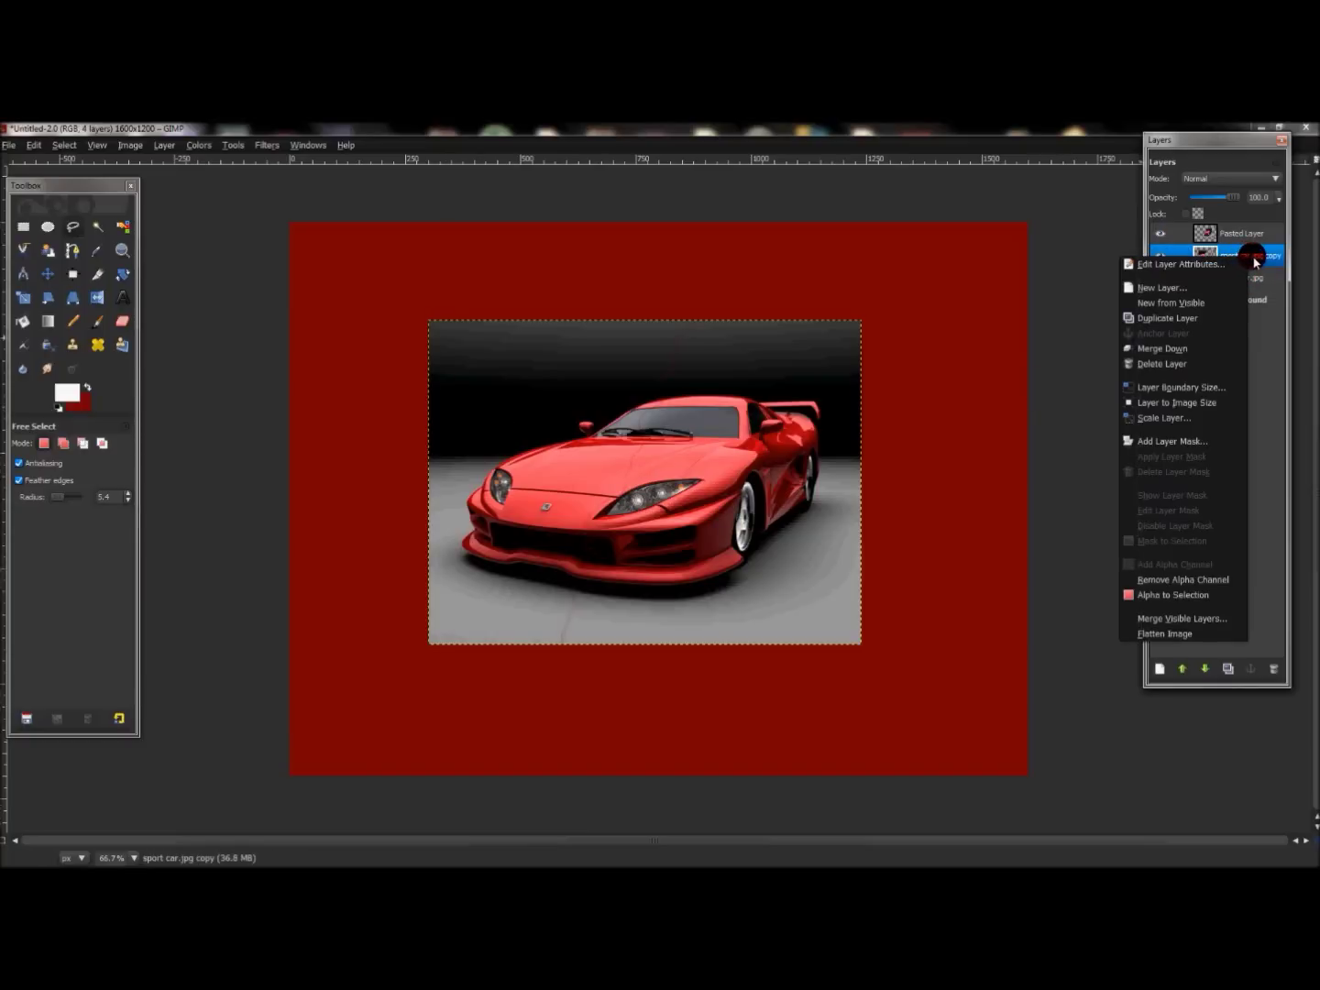
pyautogui.click(1212, 596)
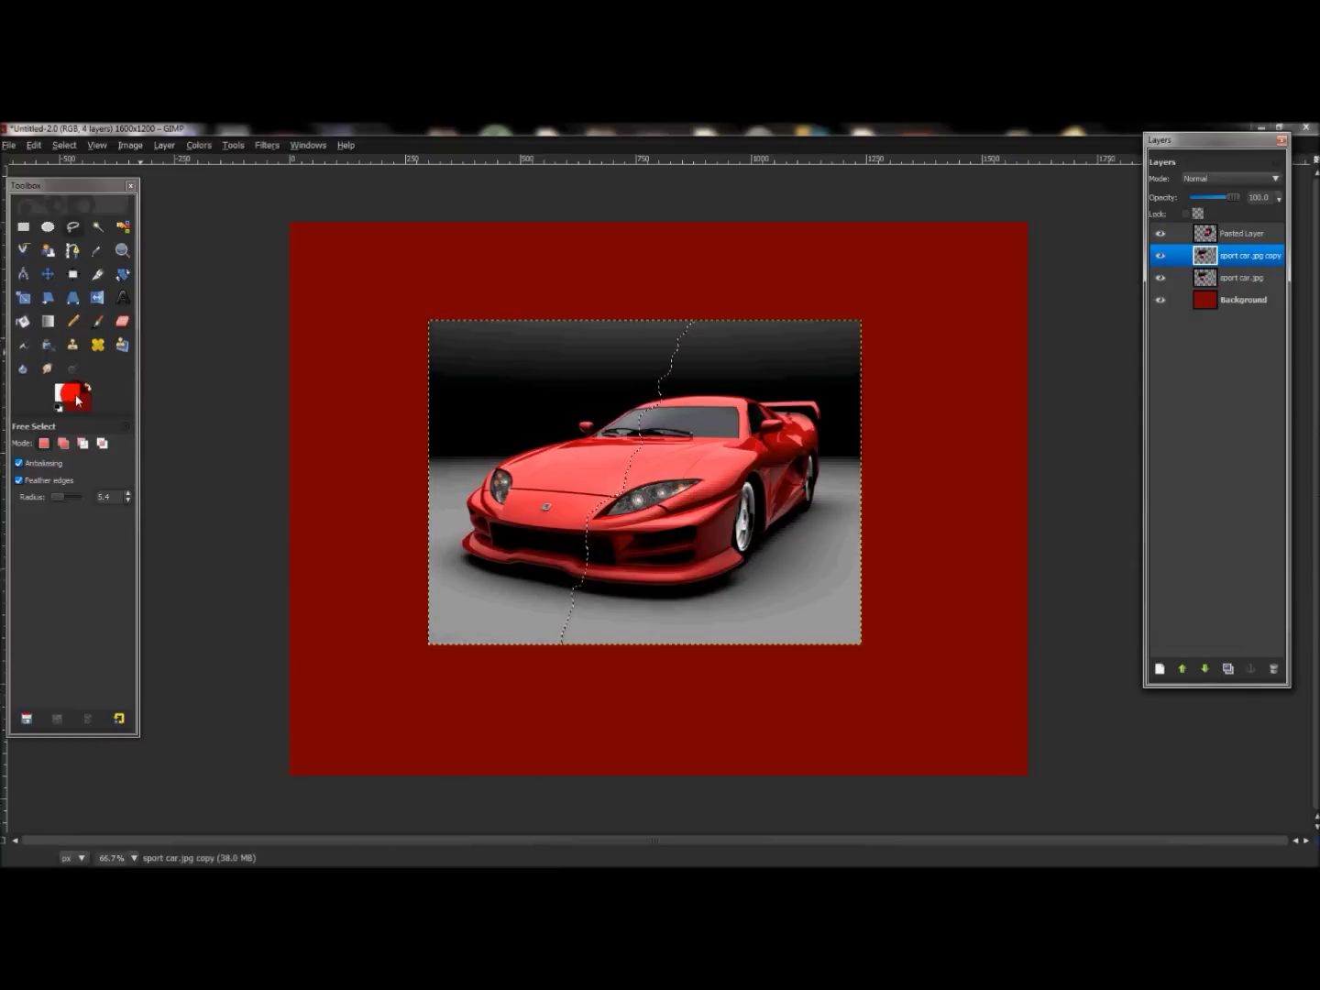
# Step: Fill the left piece on sport car.jpg copy with solid white, then raise sport car.jpg above it
pyautogui.click(24, 323)
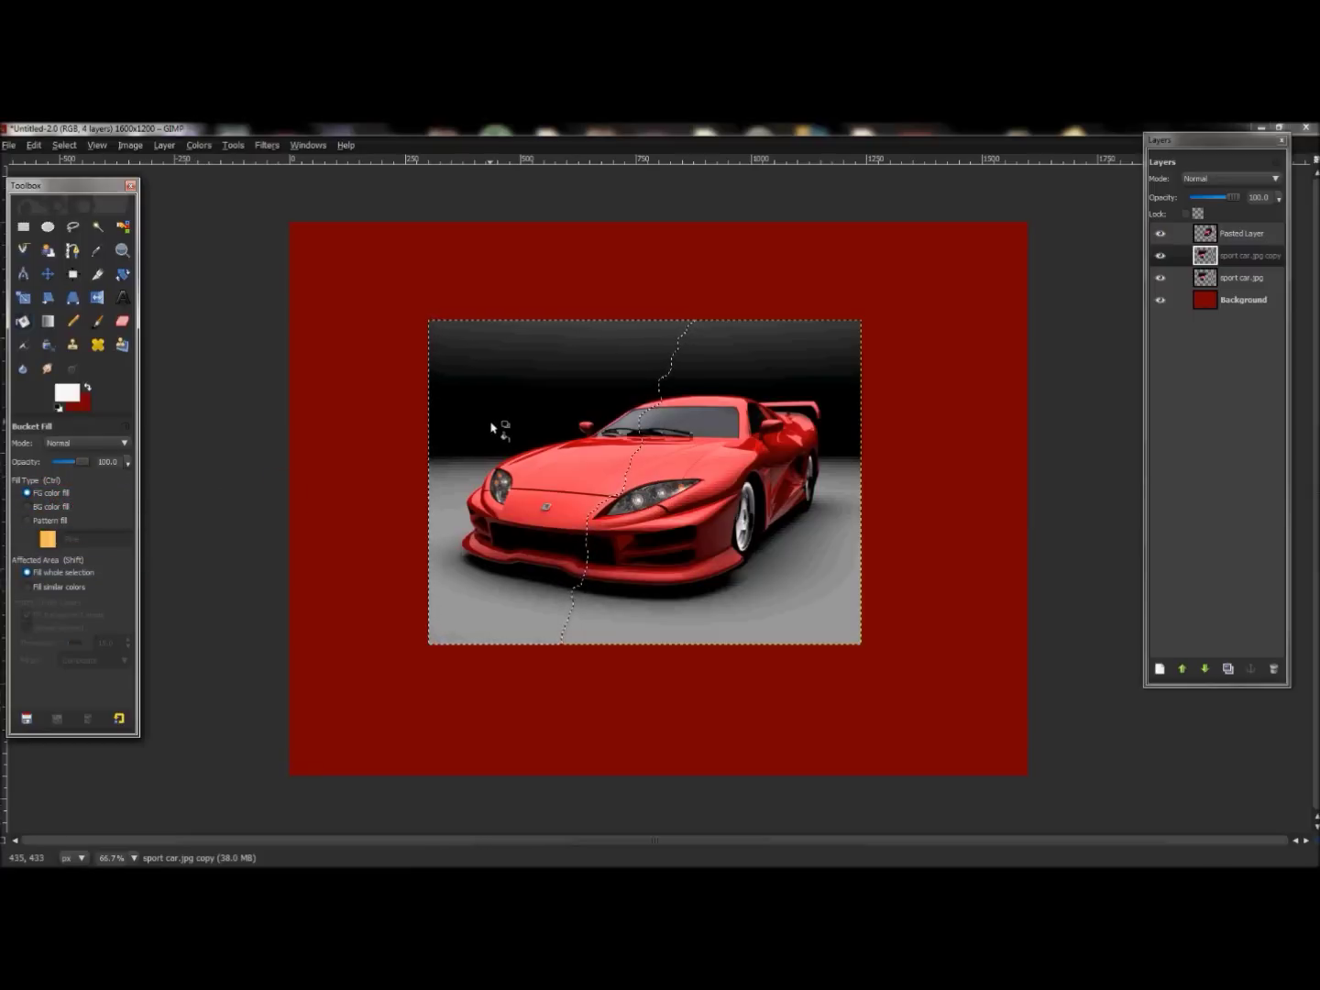
pyautogui.click(517, 428)
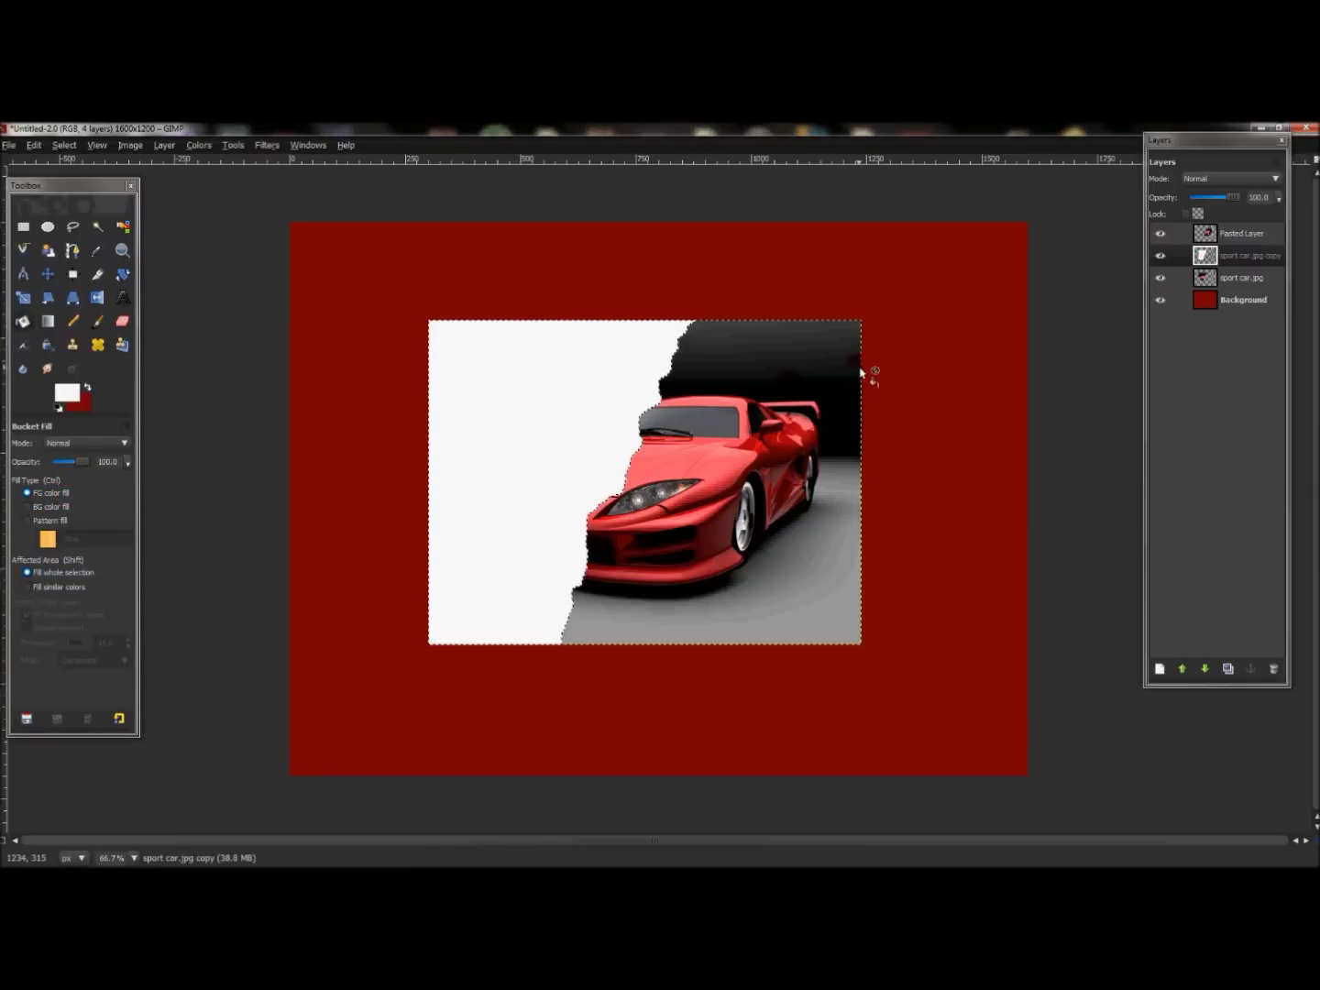
pyautogui.click(1239, 280)
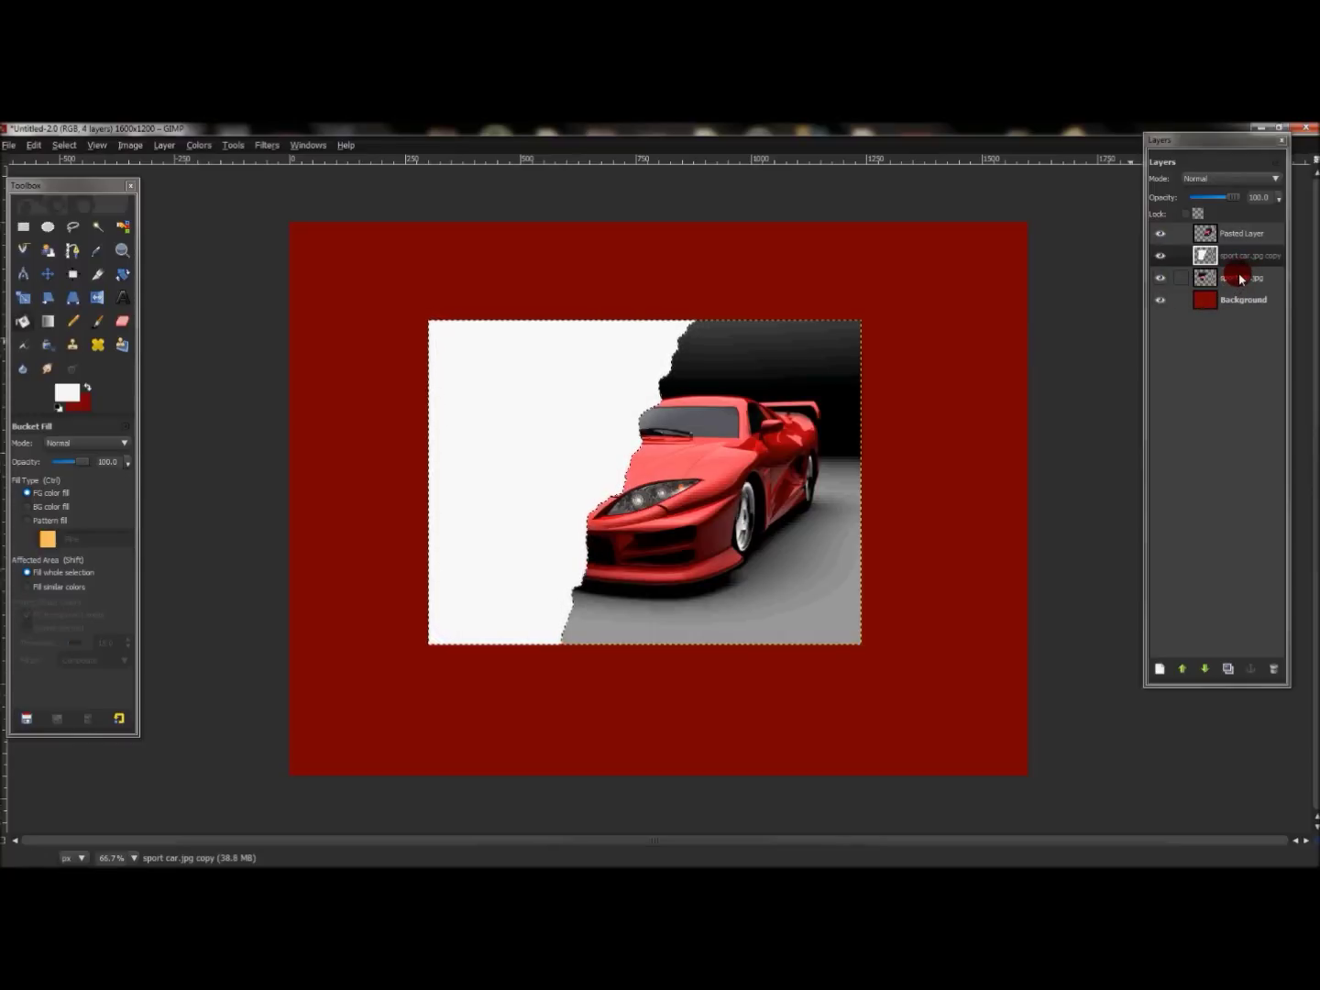
pyautogui.click(1240, 280)
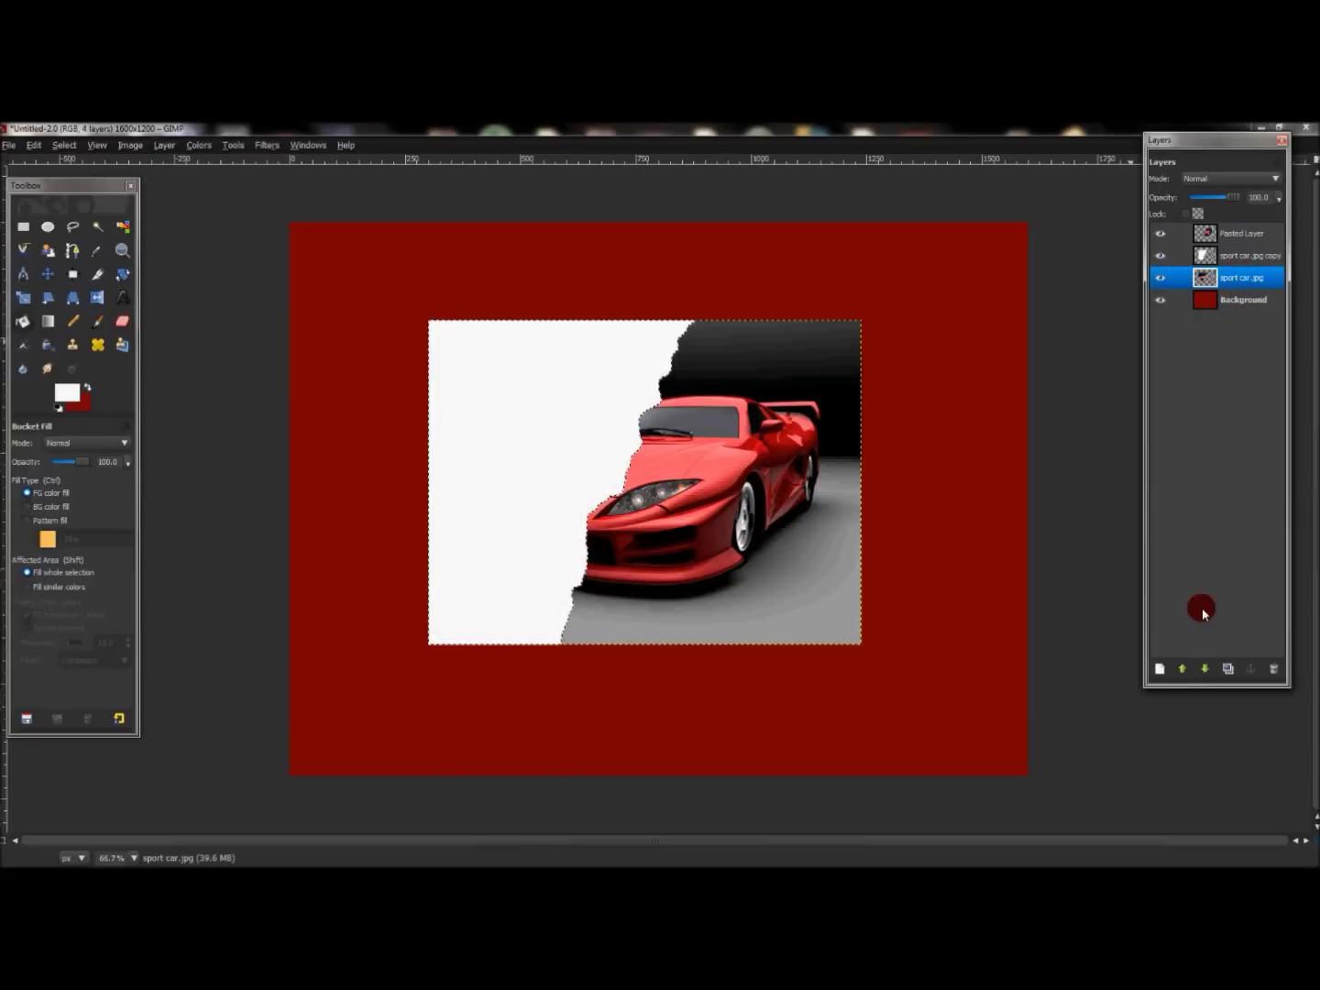
pyautogui.click(1188, 668)
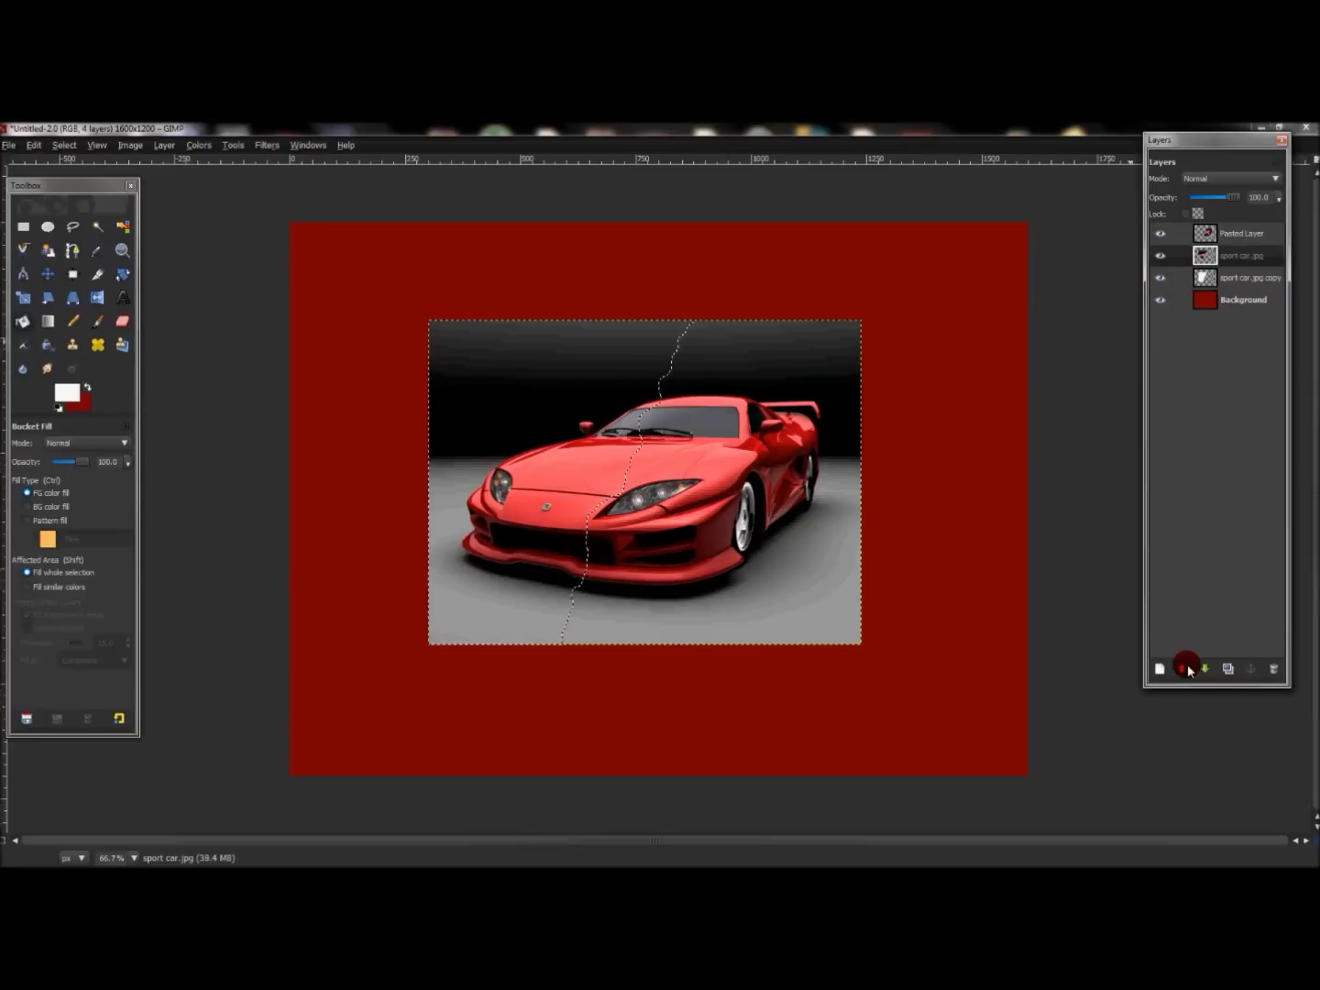
# Step: Shift the Pasted Layer car piece right, opening a jagged dark red gap
pyautogui.click(1242, 236)
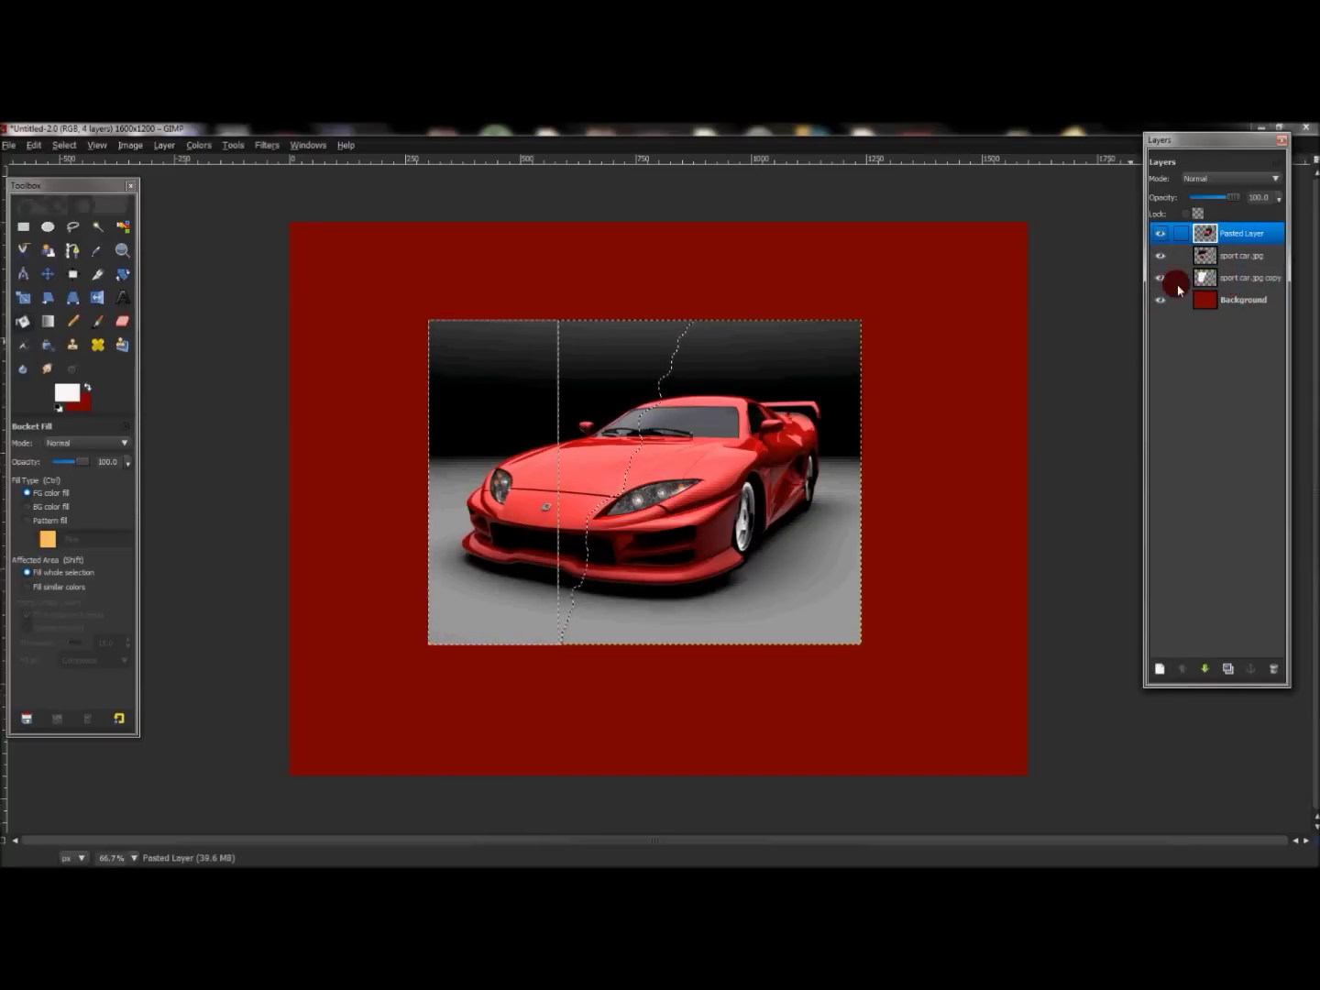
pyautogui.click(48, 275)
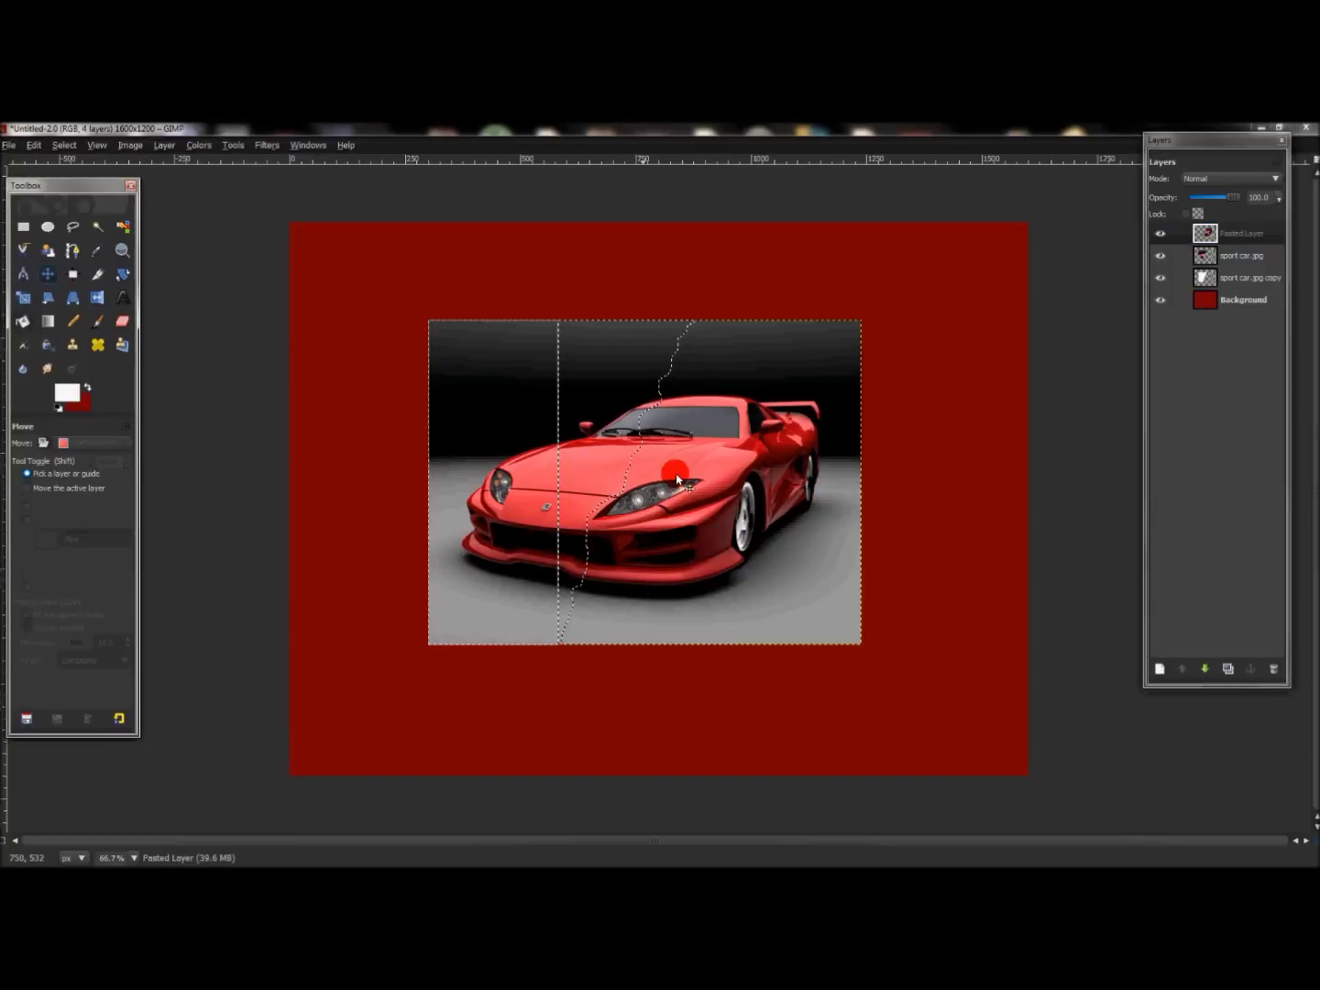
pyautogui.moveTo(684, 471); pyautogui.dragTo(812, 477)
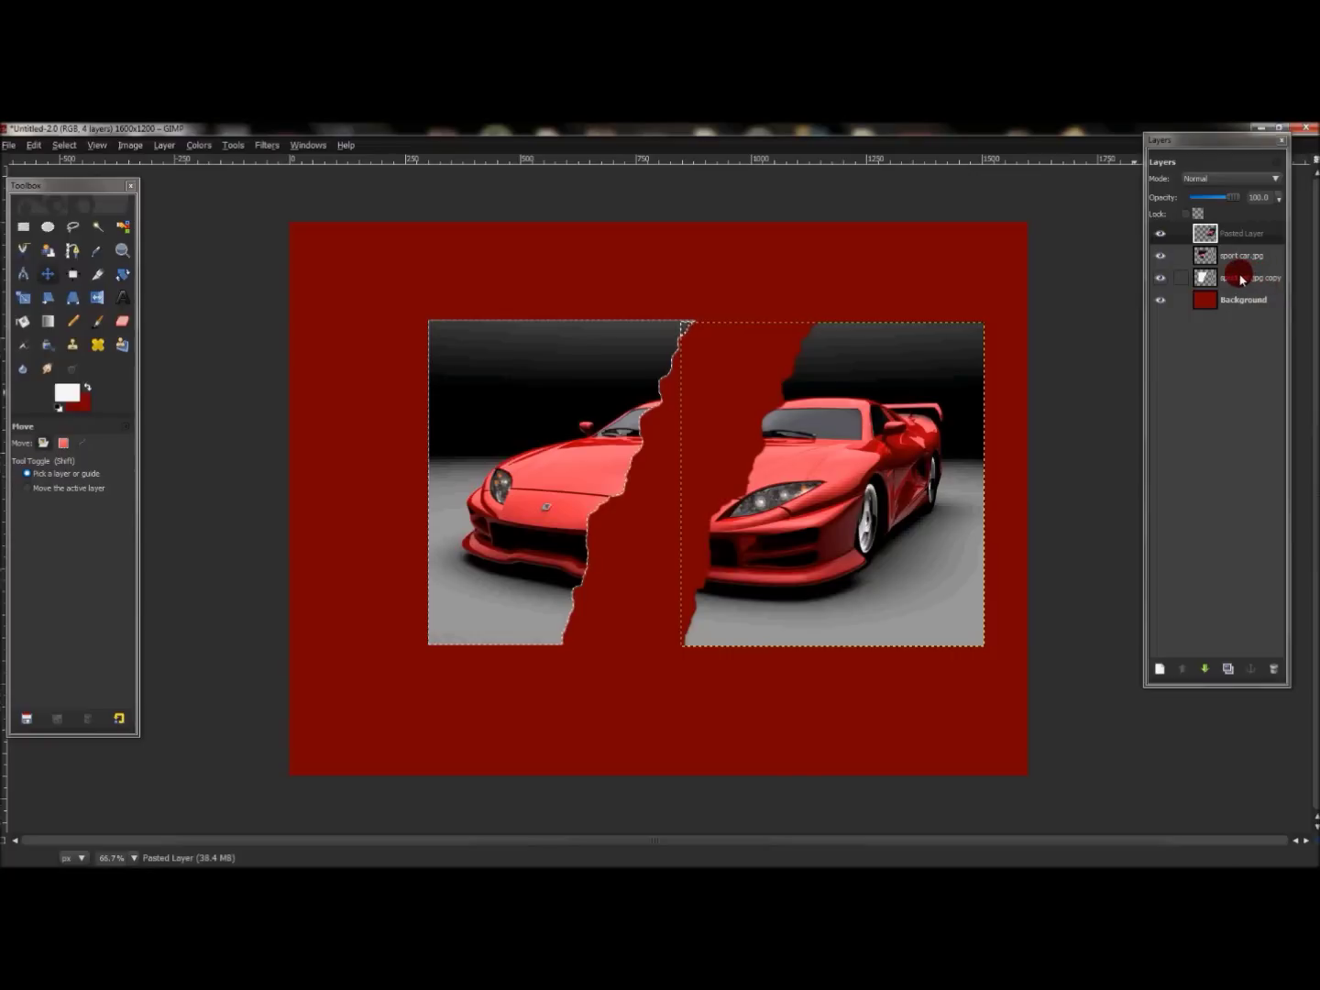
# Step: Hide the car layers and nudge the white sport car.jpg copy slightly to the right
pyautogui.click(1160, 236)
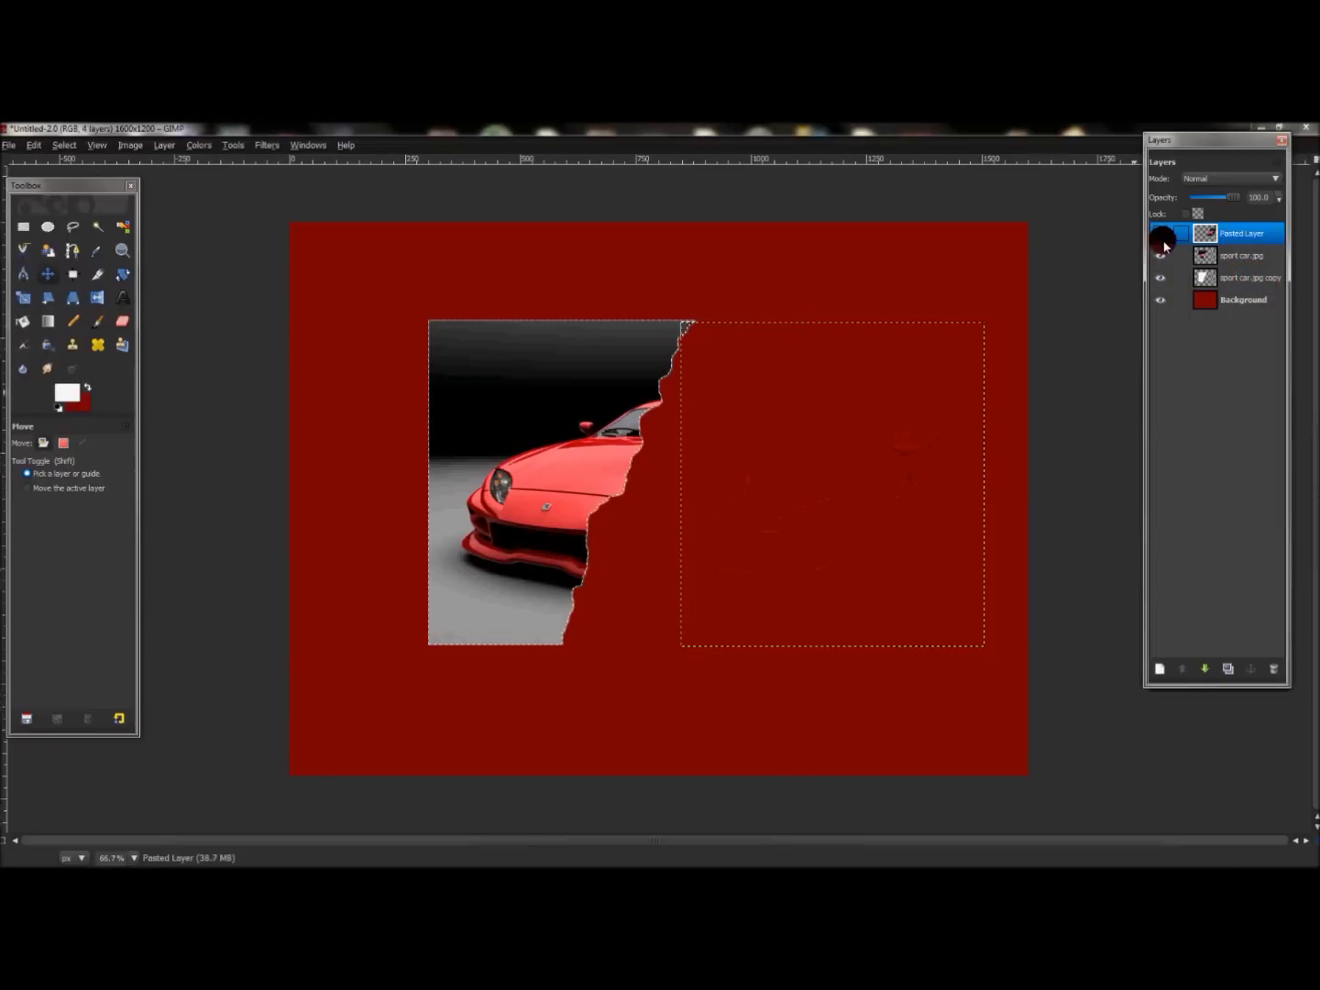
pyautogui.click(1162, 256)
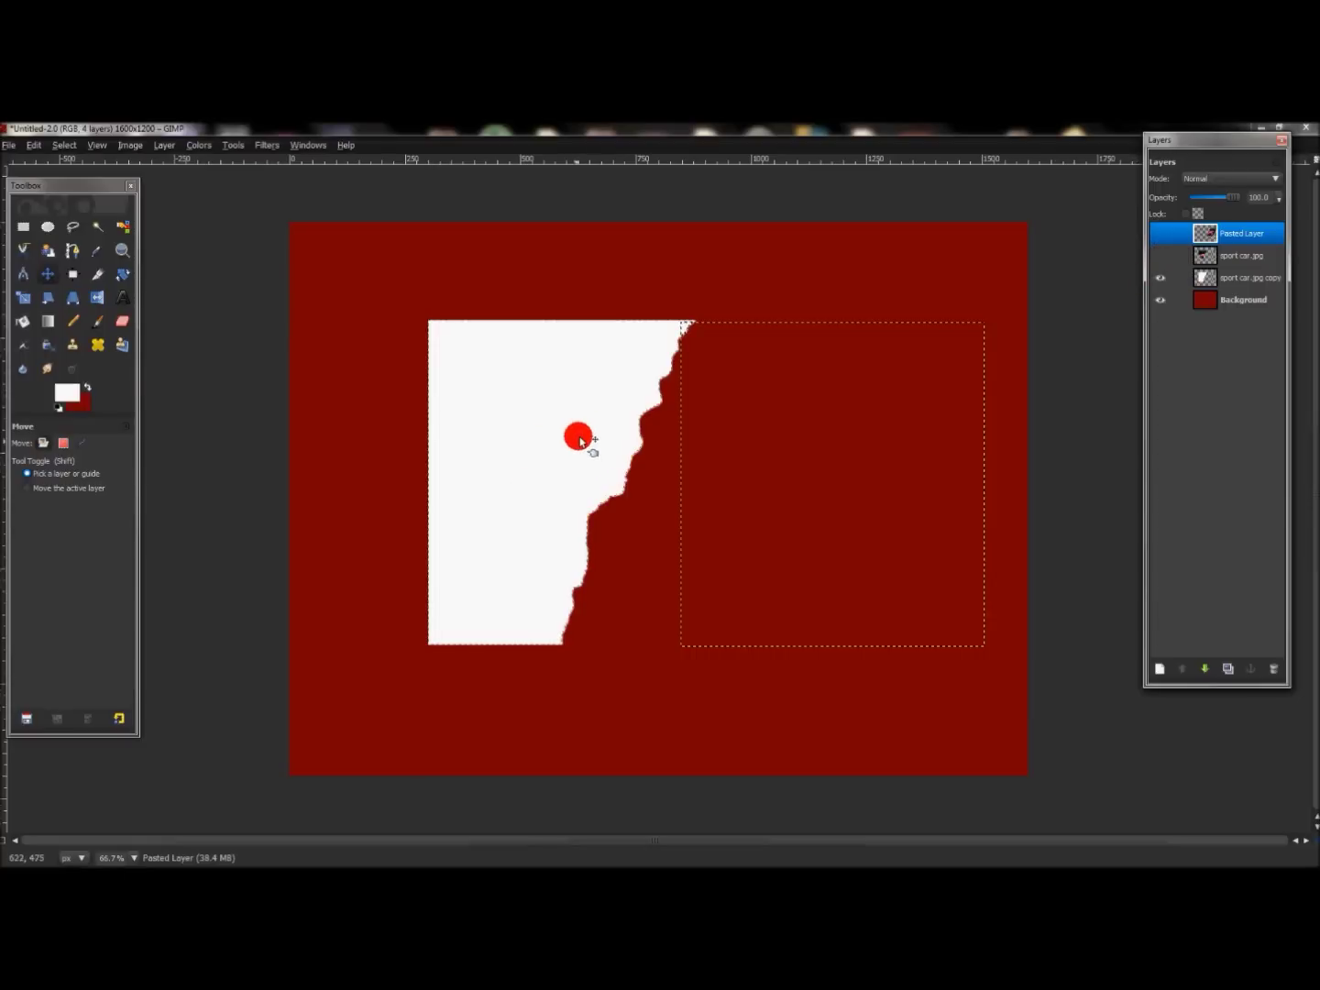
pyautogui.click(1157, 308)
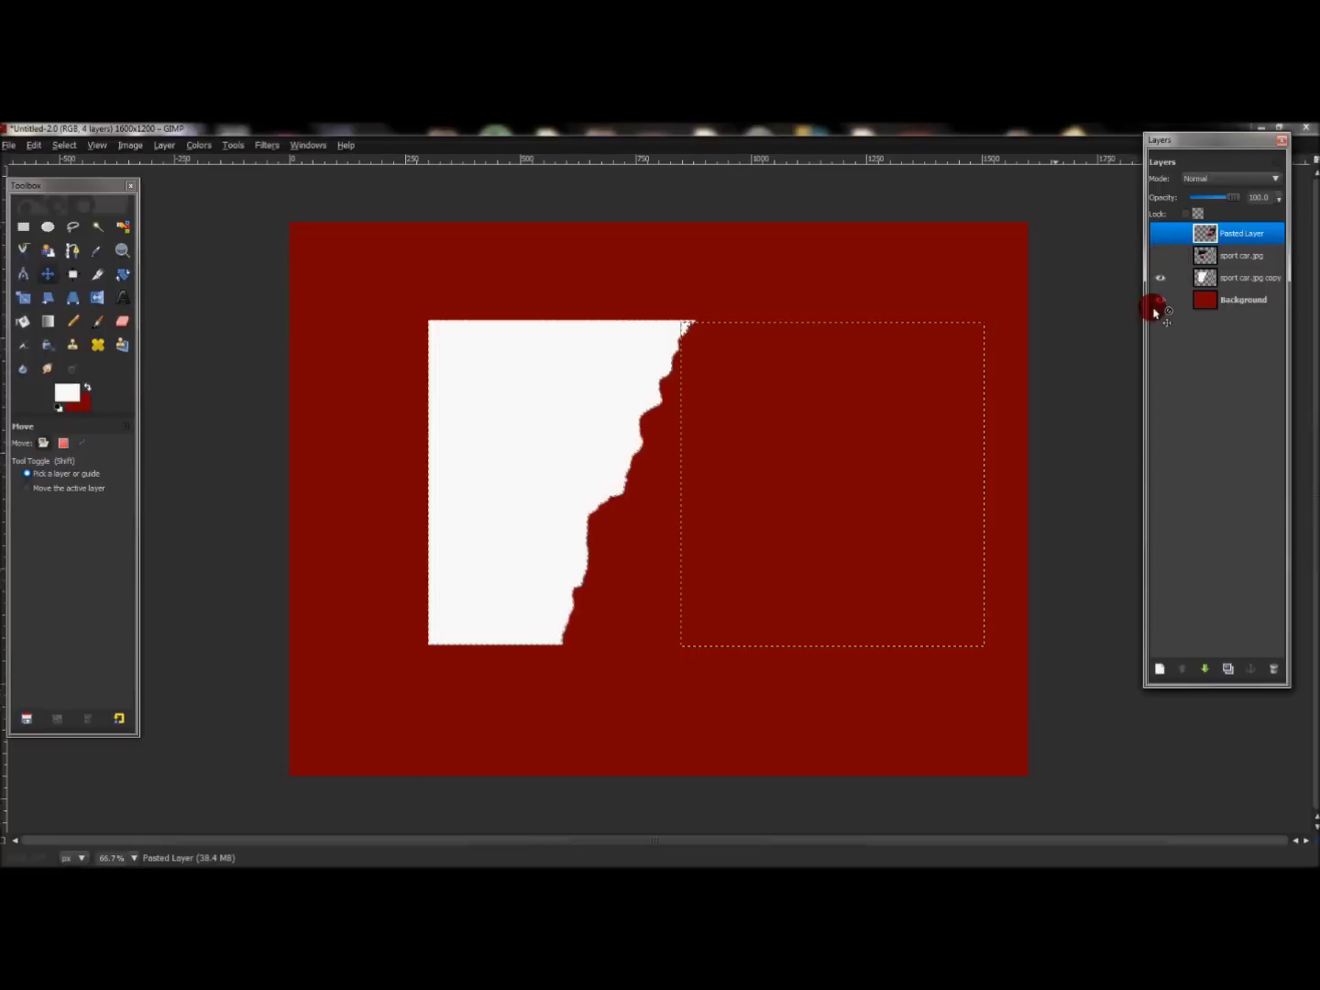
pyautogui.click(1242, 276)
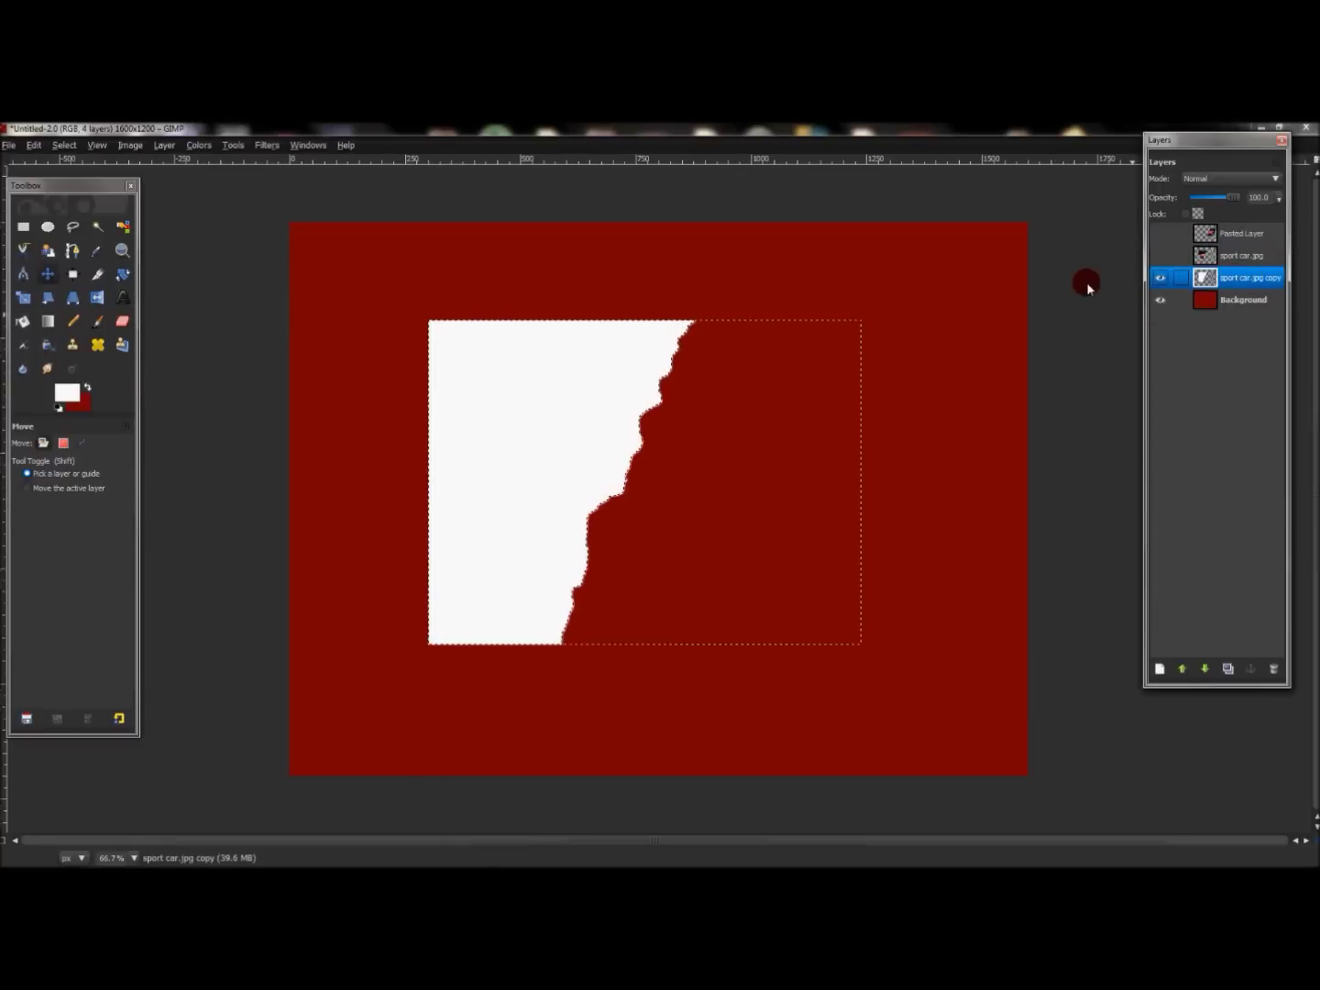
pyautogui.click(56, 273)
pyautogui.click(511, 421)
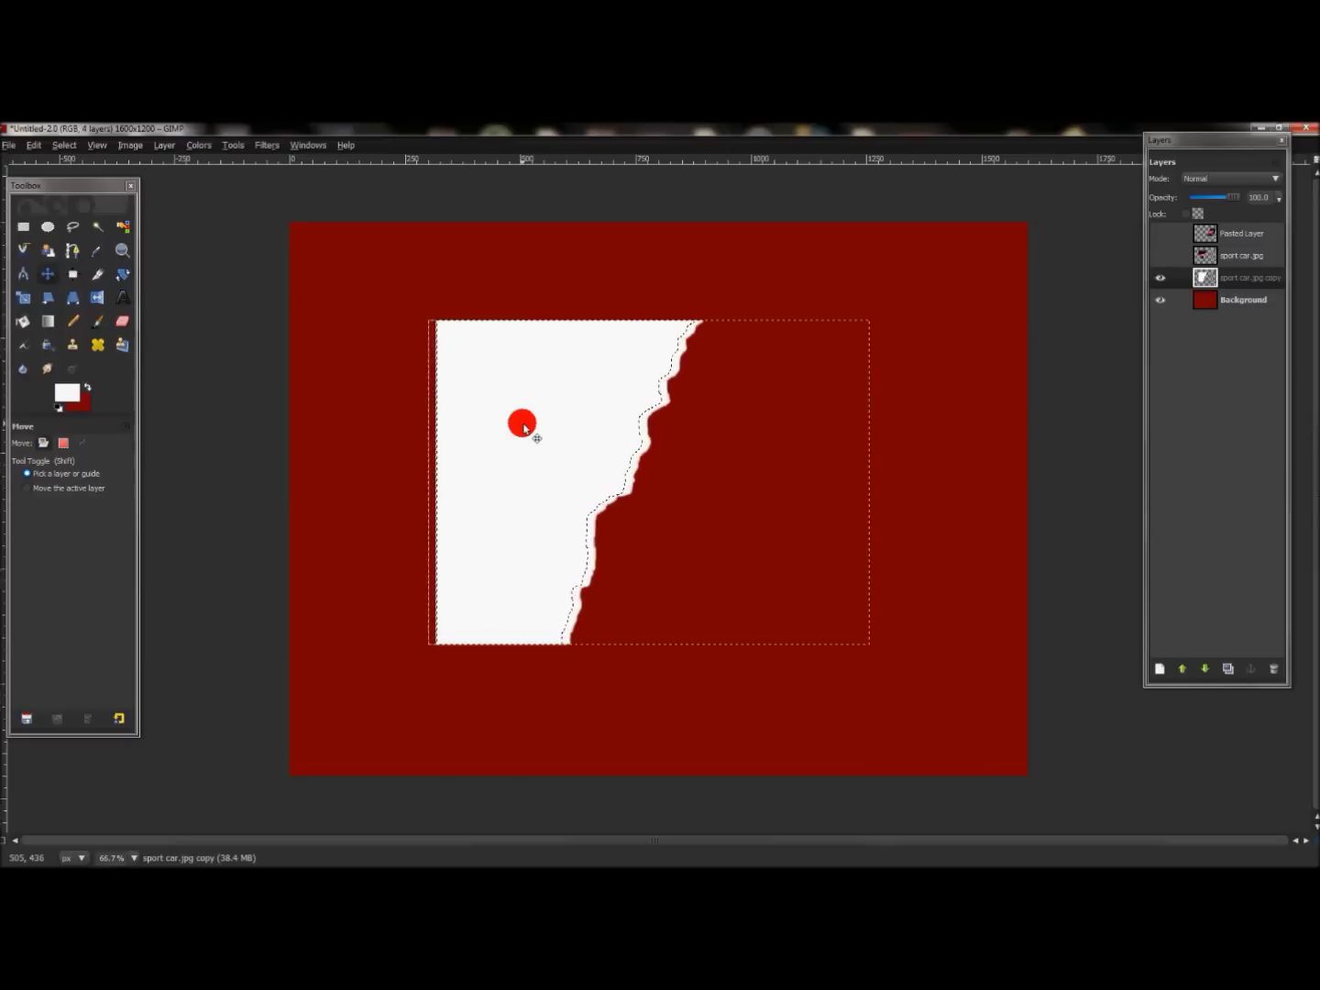
# Step: Show both car layers again and merge sport car.jpg down into its white copy
pyautogui.click(1161, 256)
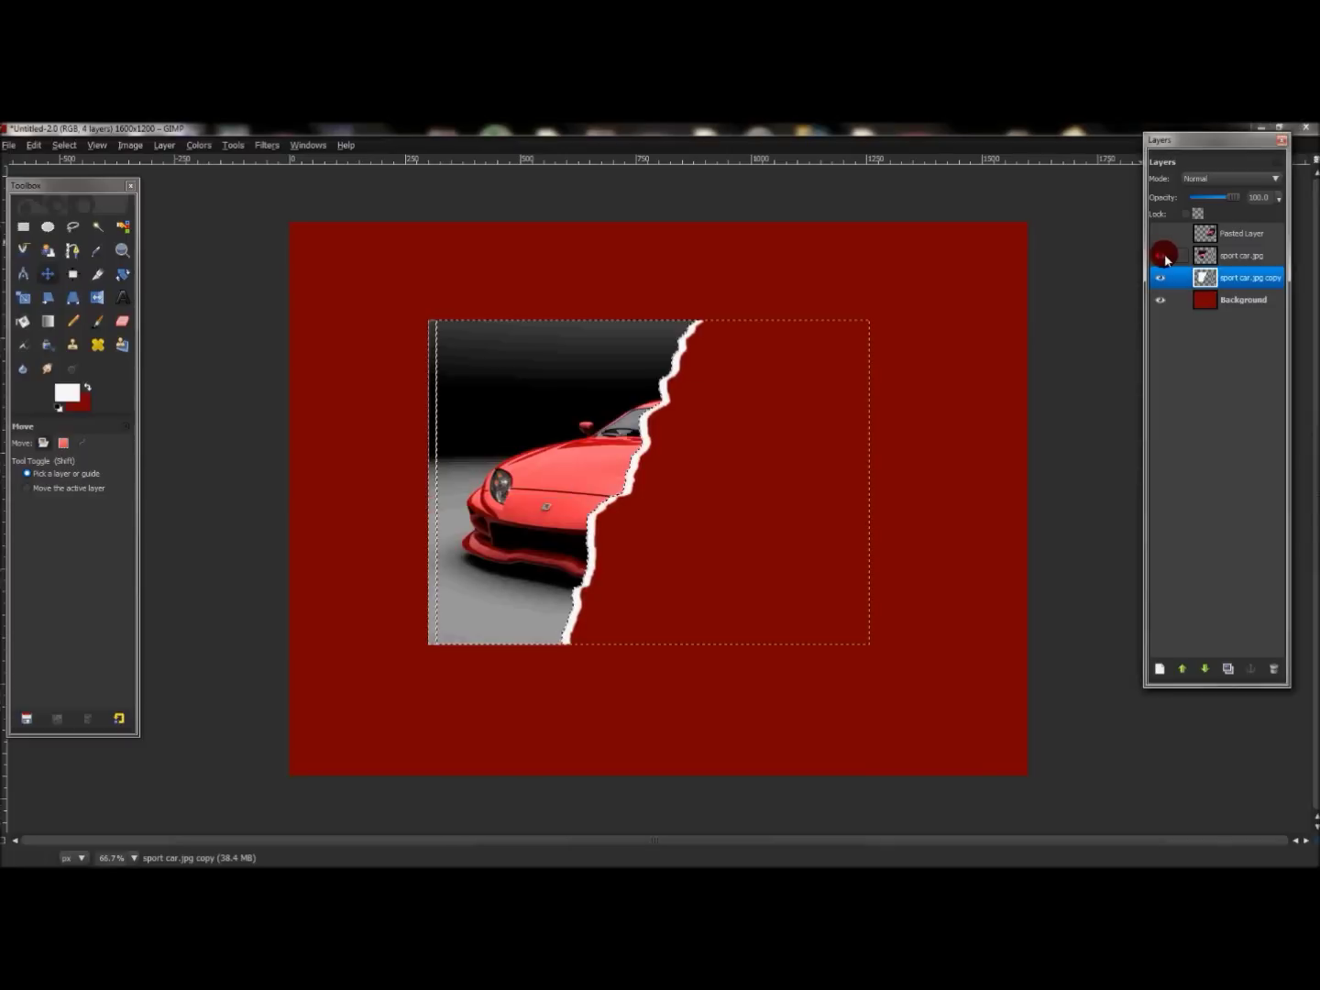
pyautogui.click(1163, 236)
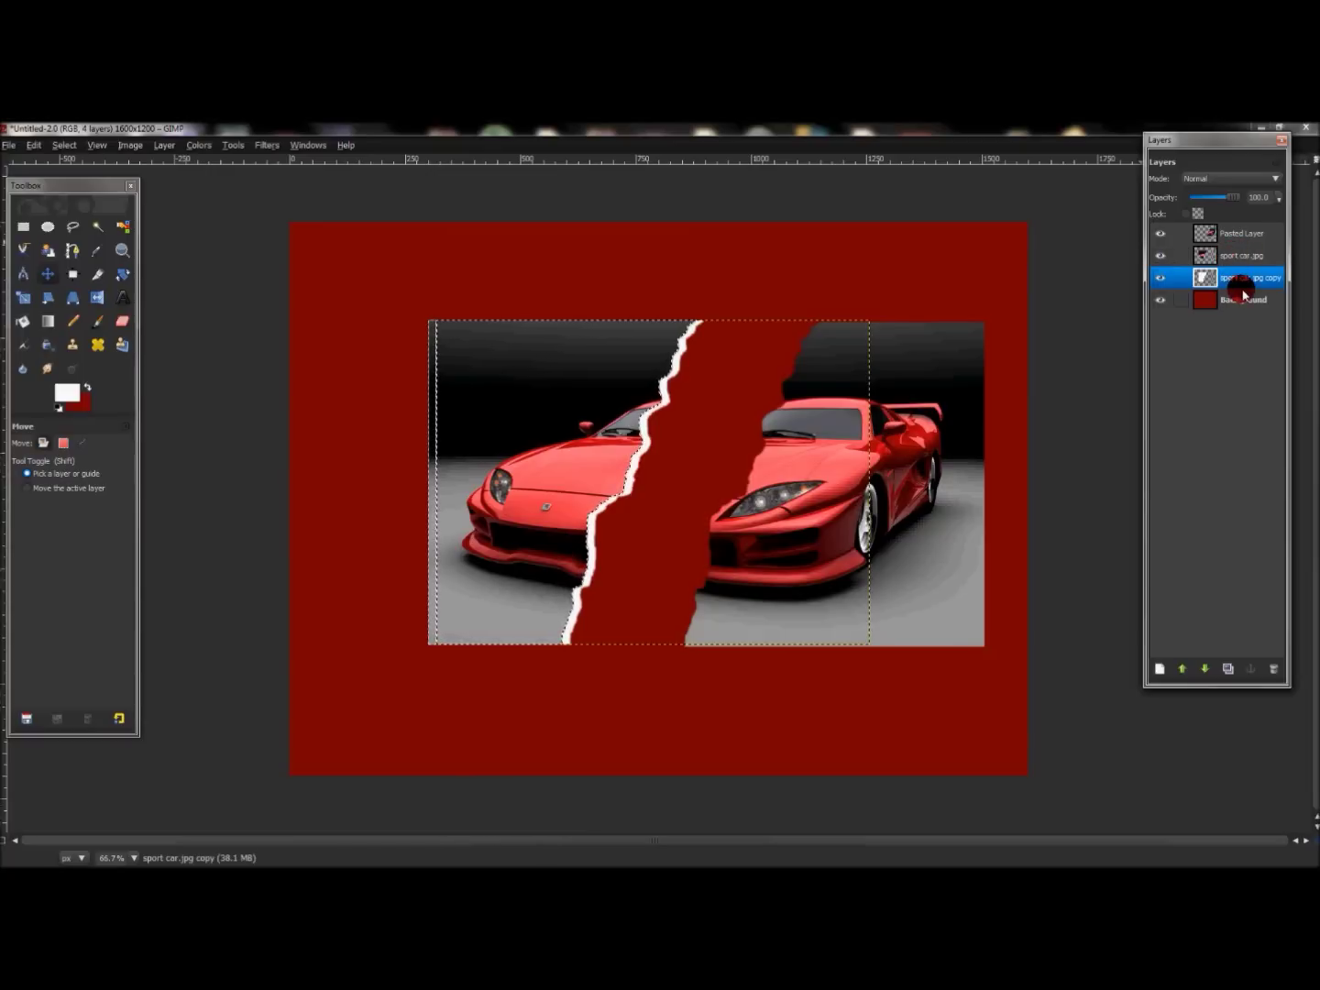
pyautogui.rightClick(1237, 259)
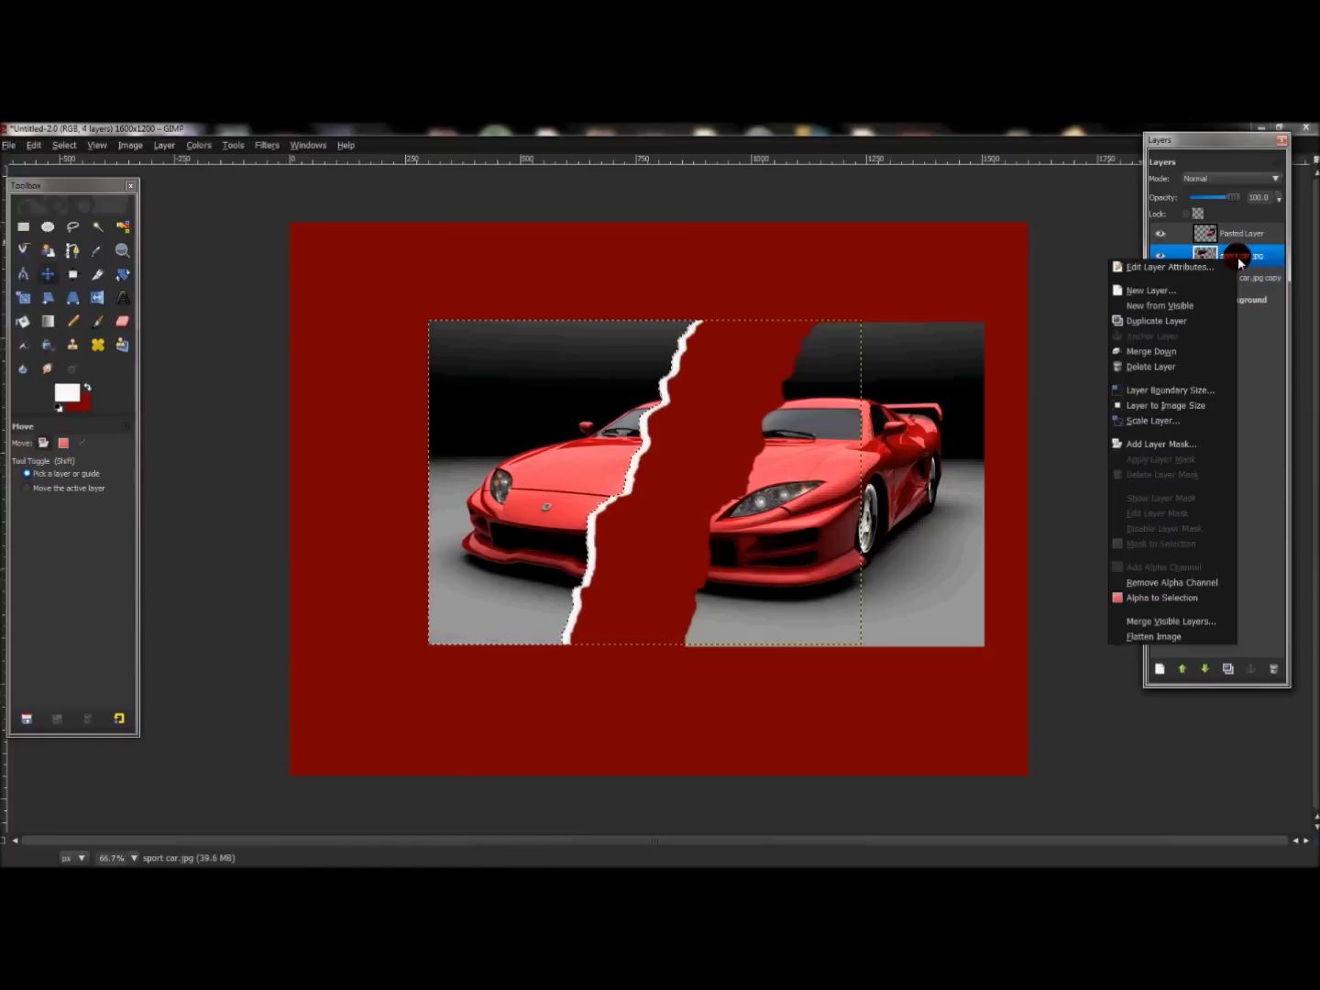
pyautogui.click(1204, 353)
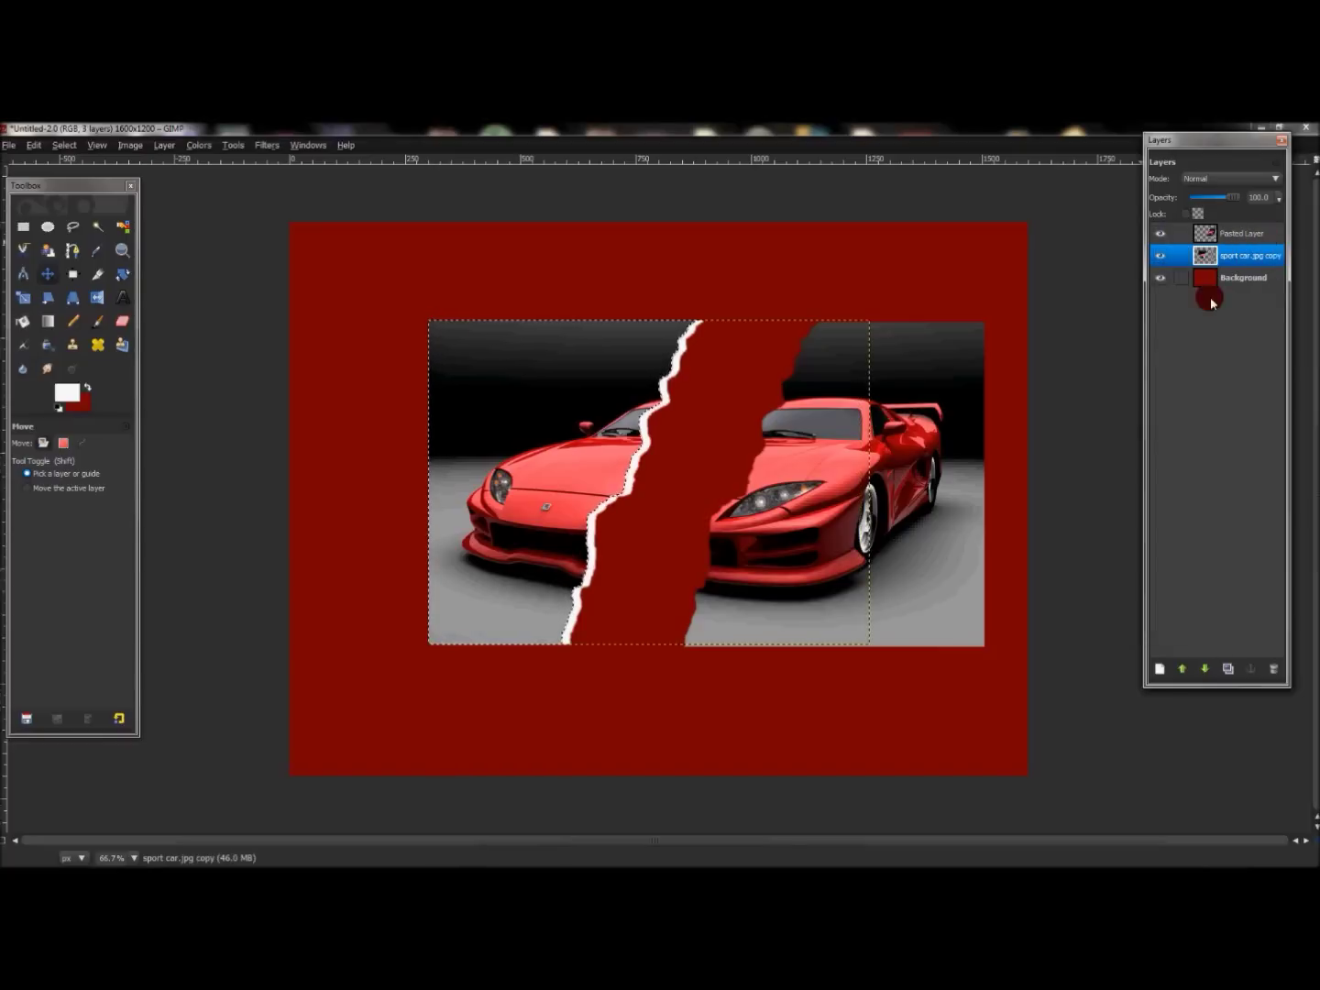
pyautogui.click(1234, 256)
pyautogui.click(265, 145)
# Step: Add a Drop Shadow to the left piece with blur radius 15 and opacity 80
pyautogui.moveTo(275, 229)
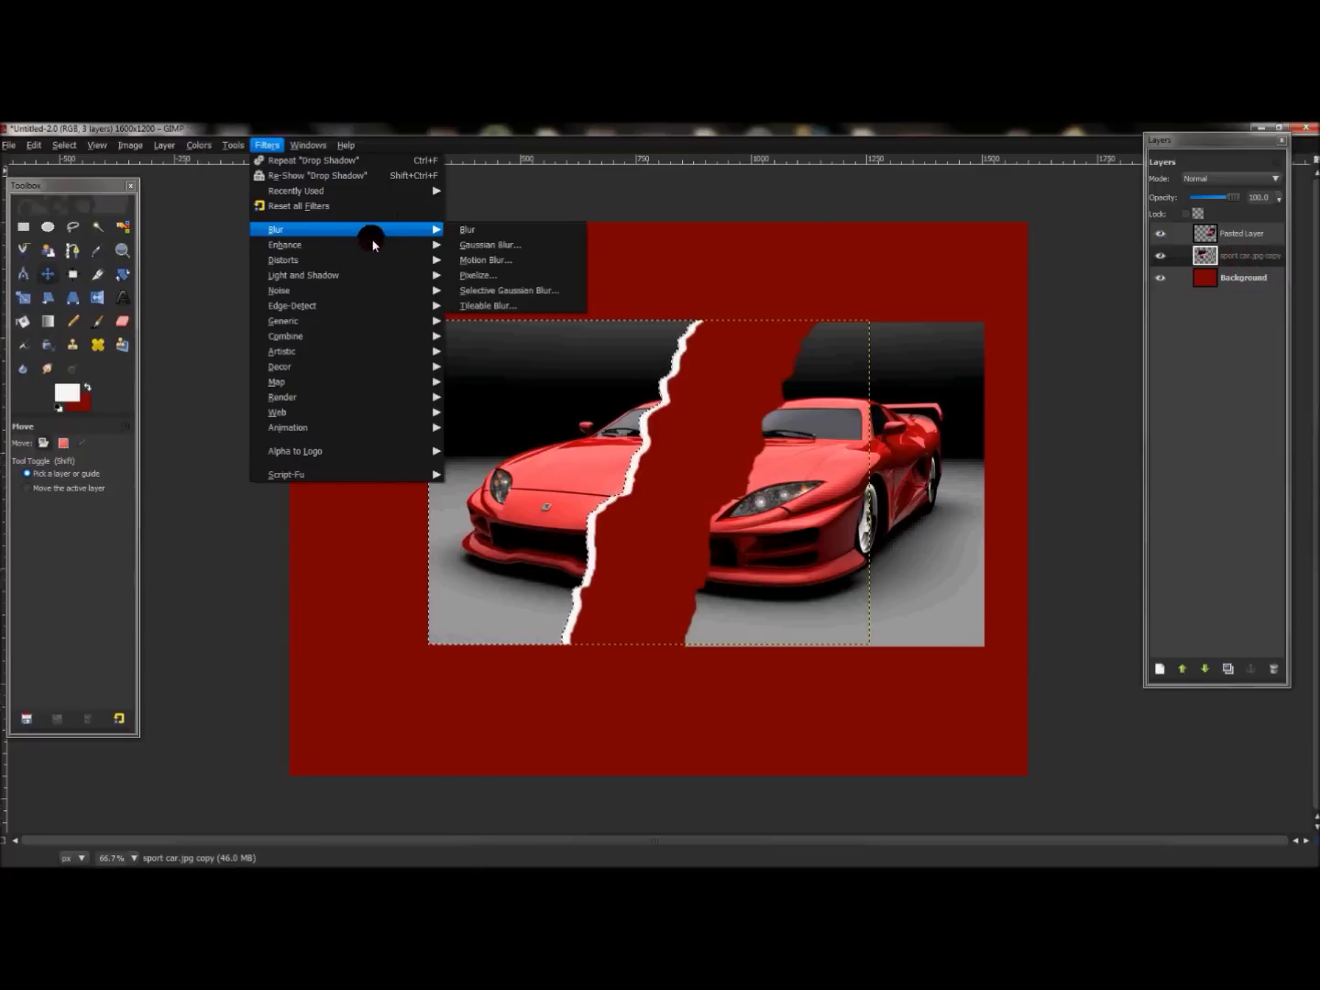
pyautogui.moveTo(367, 276)
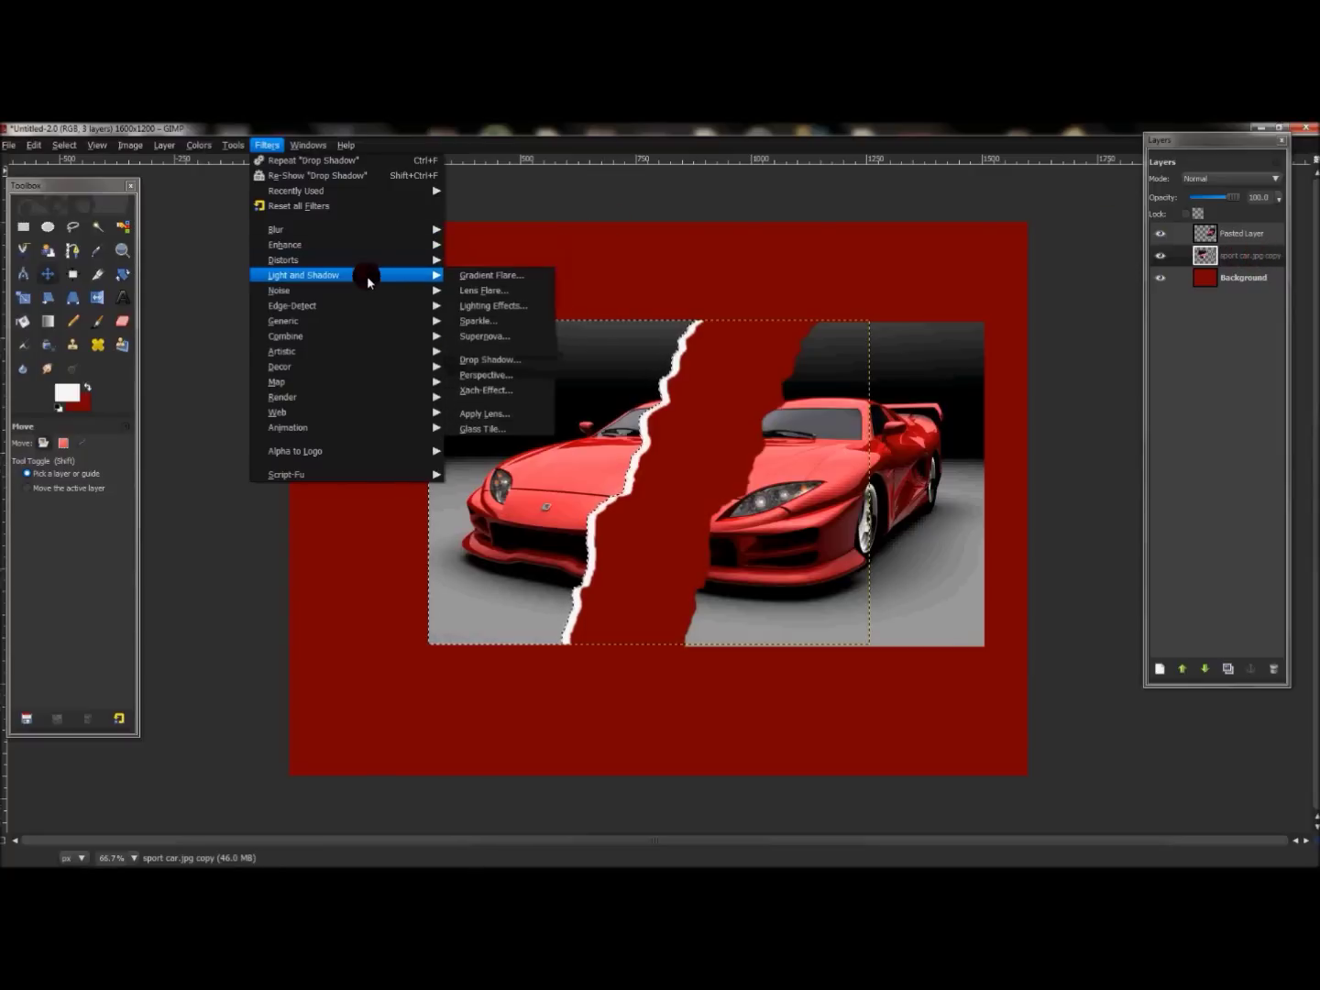
pyautogui.click(508, 361)
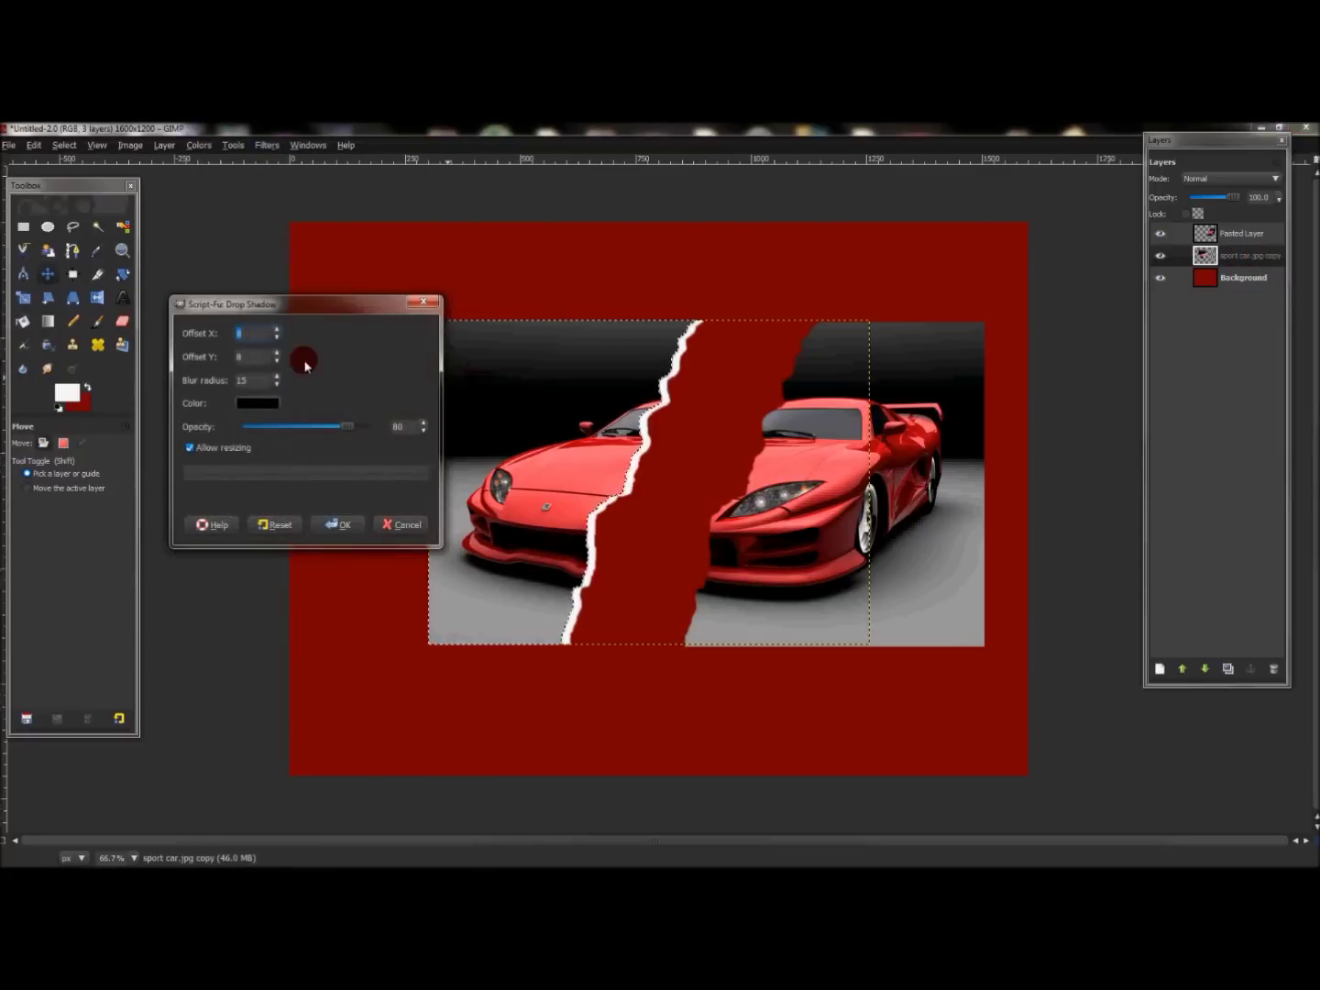
pyautogui.click(339, 524)
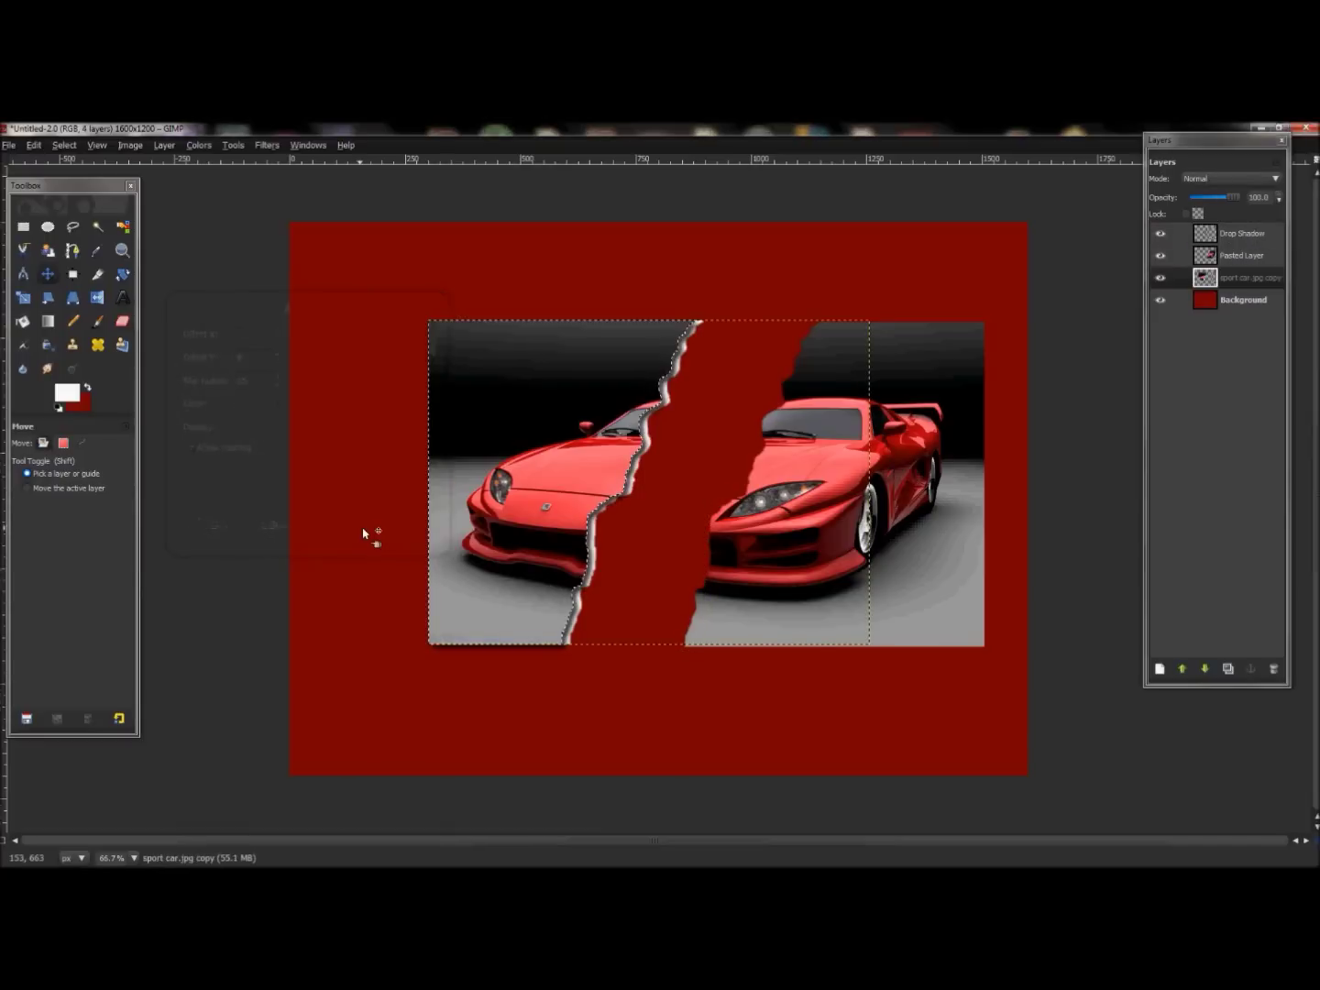
pyautogui.click(1252, 354)
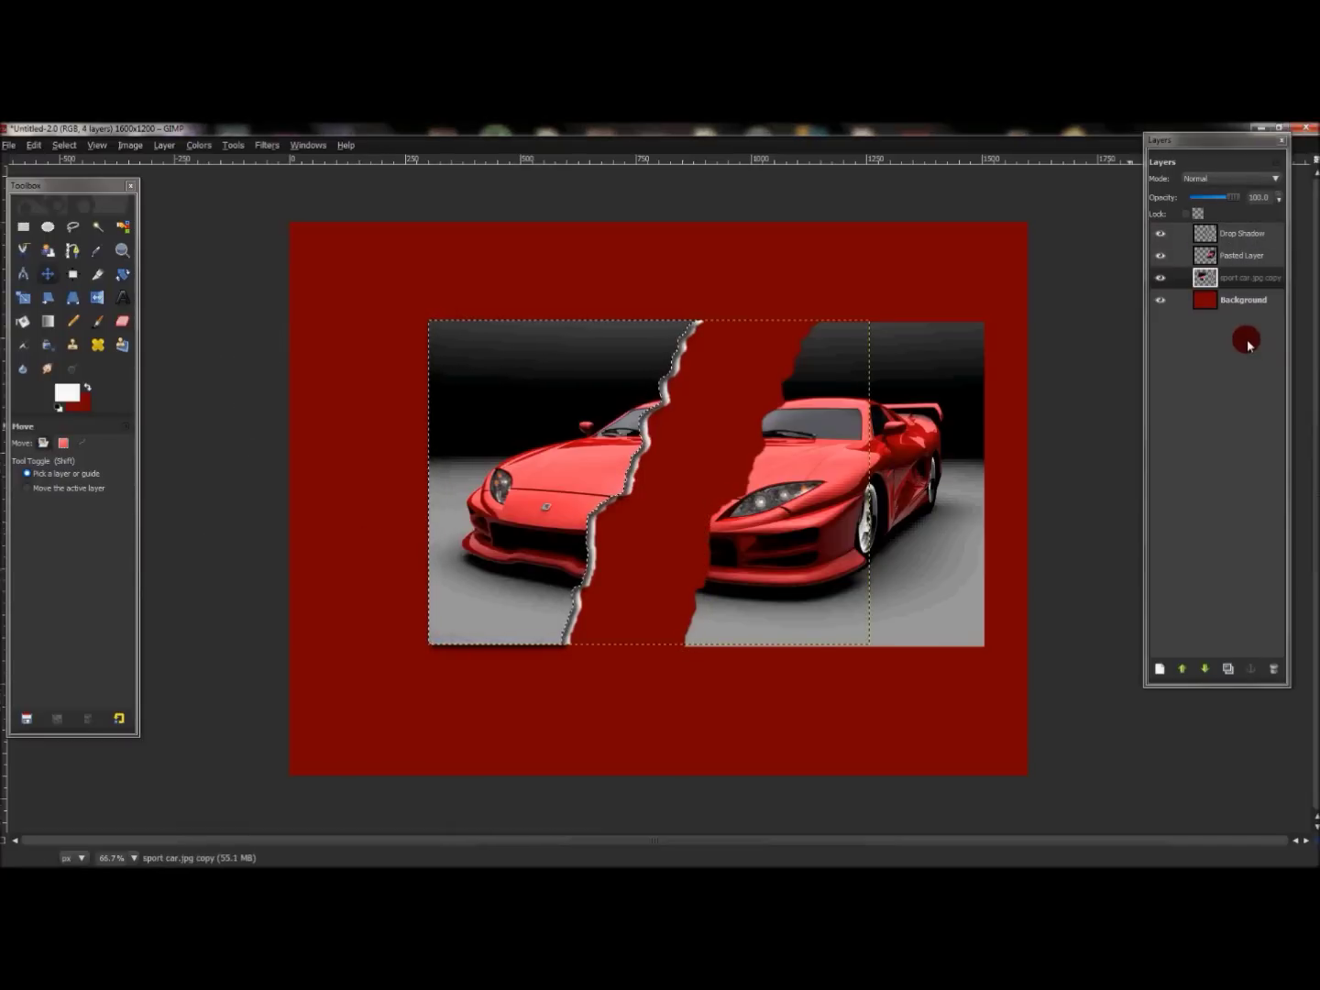
# Step: Lower the Drop Shadow layer beneath sport car.jpg copy in the layer stack
pyautogui.click(1251, 285)
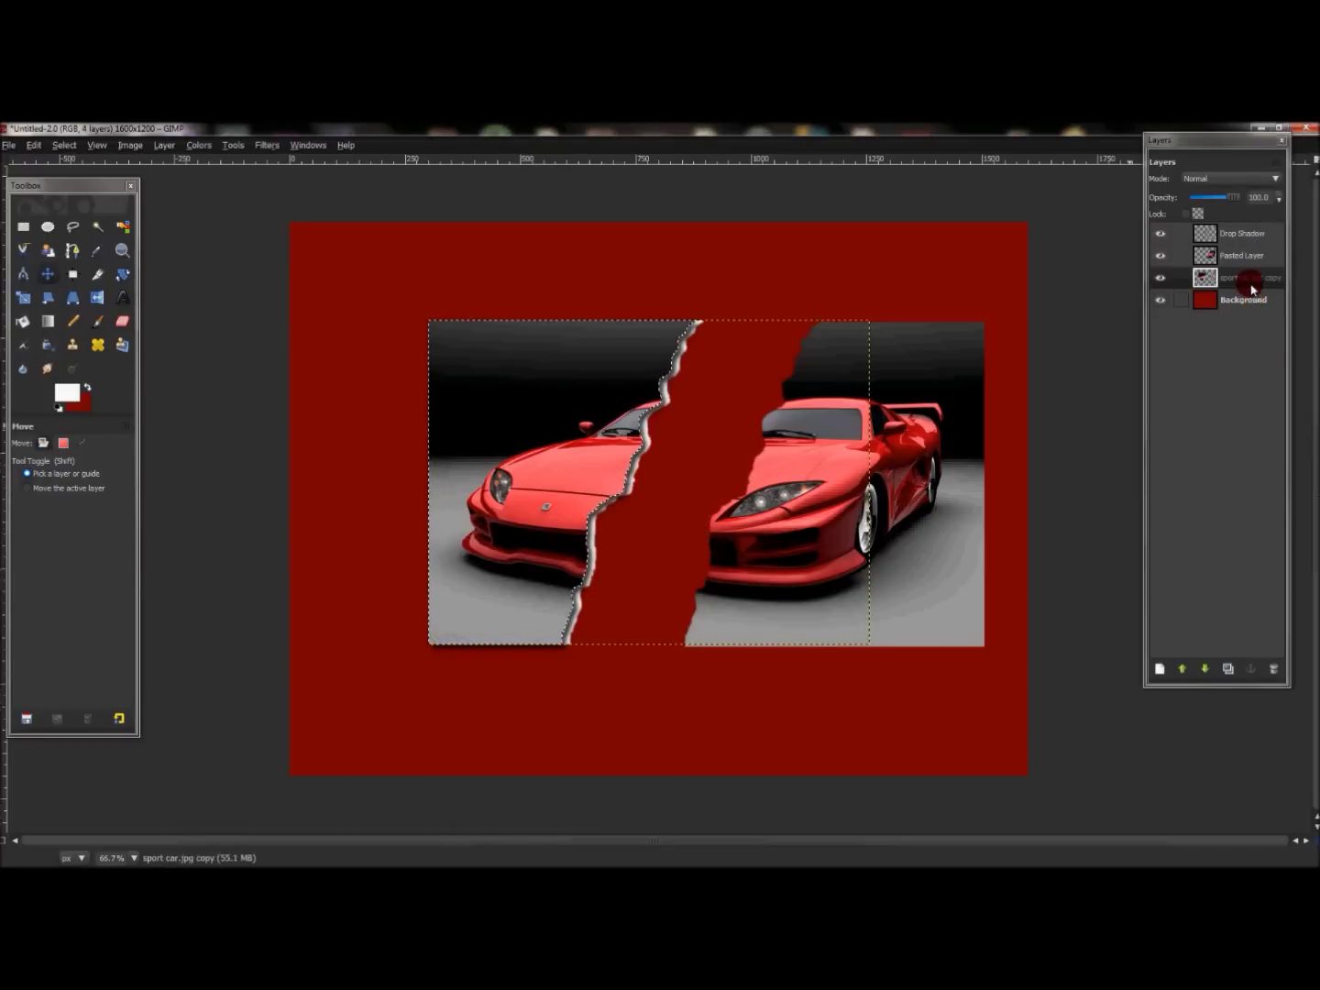
pyautogui.click(1250, 234)
pyautogui.moveTo(1248, 233); pyautogui.dragTo(1255, 276)
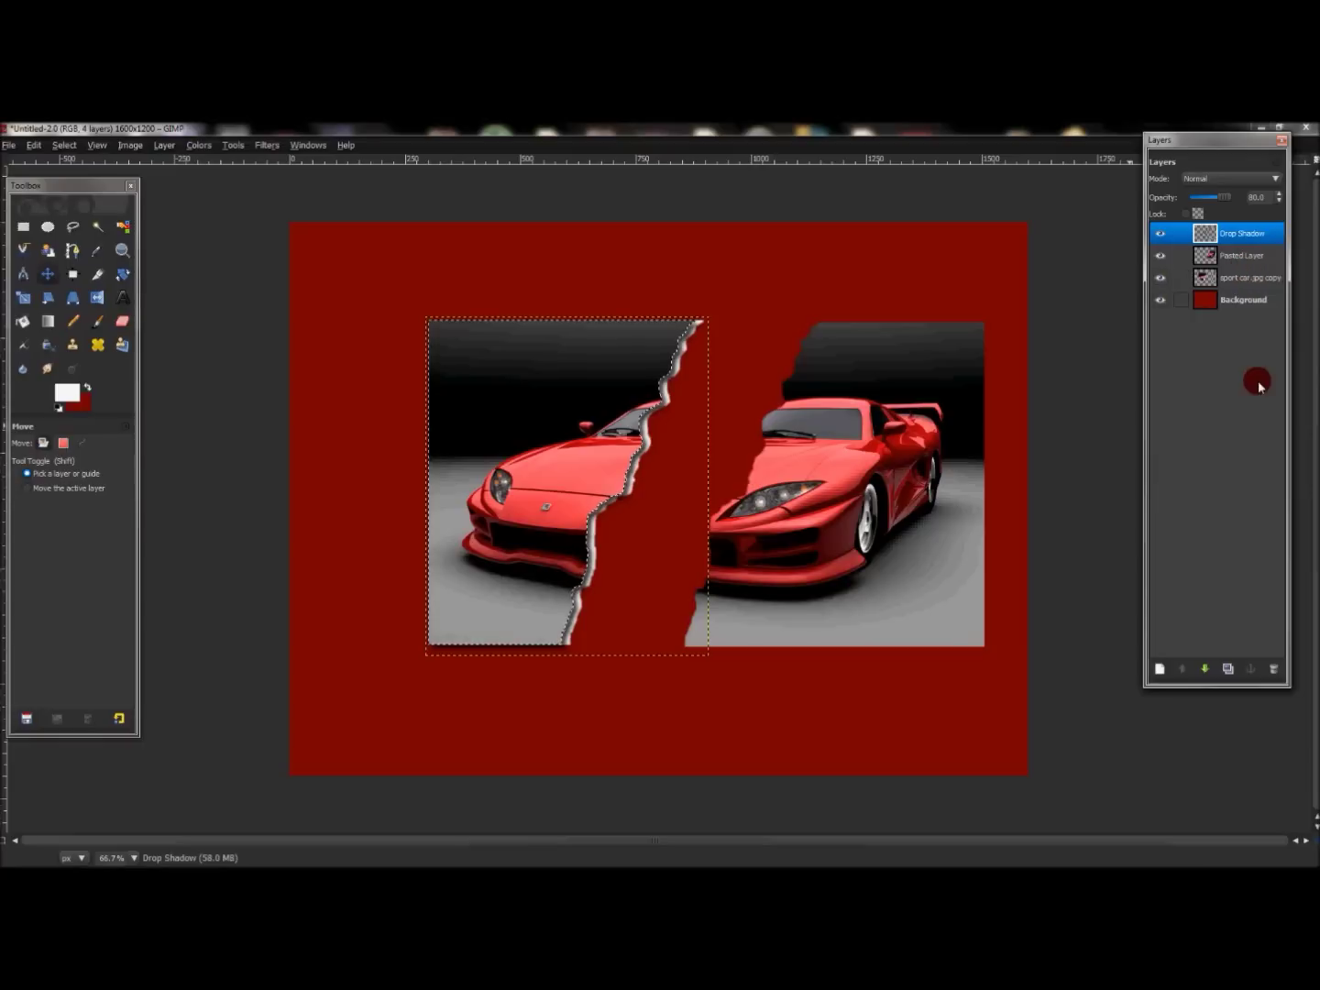
pyautogui.click(1201, 676)
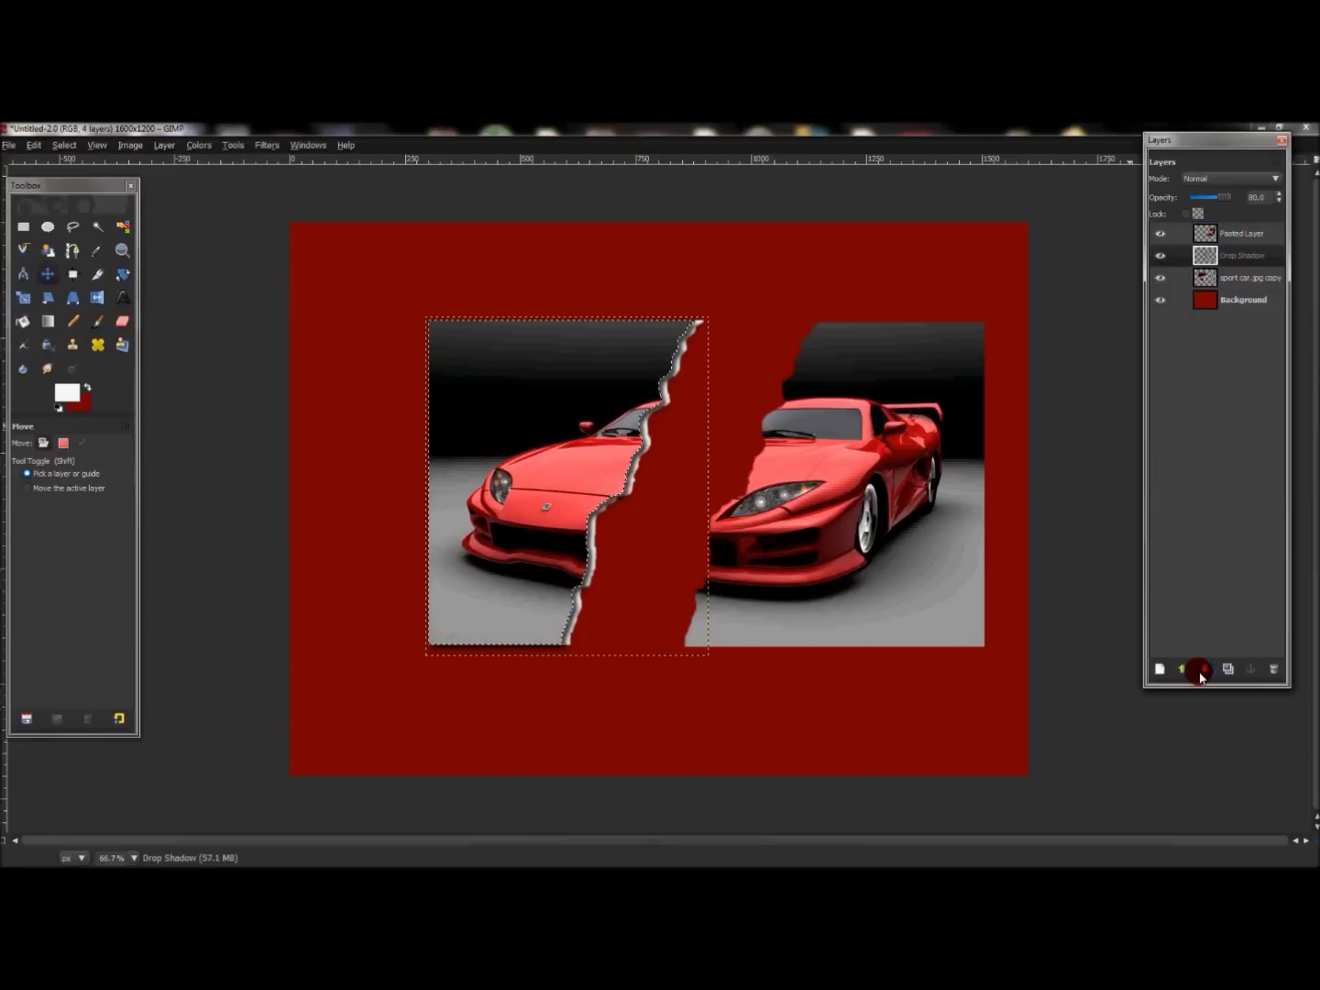
pyautogui.click(1201, 676)
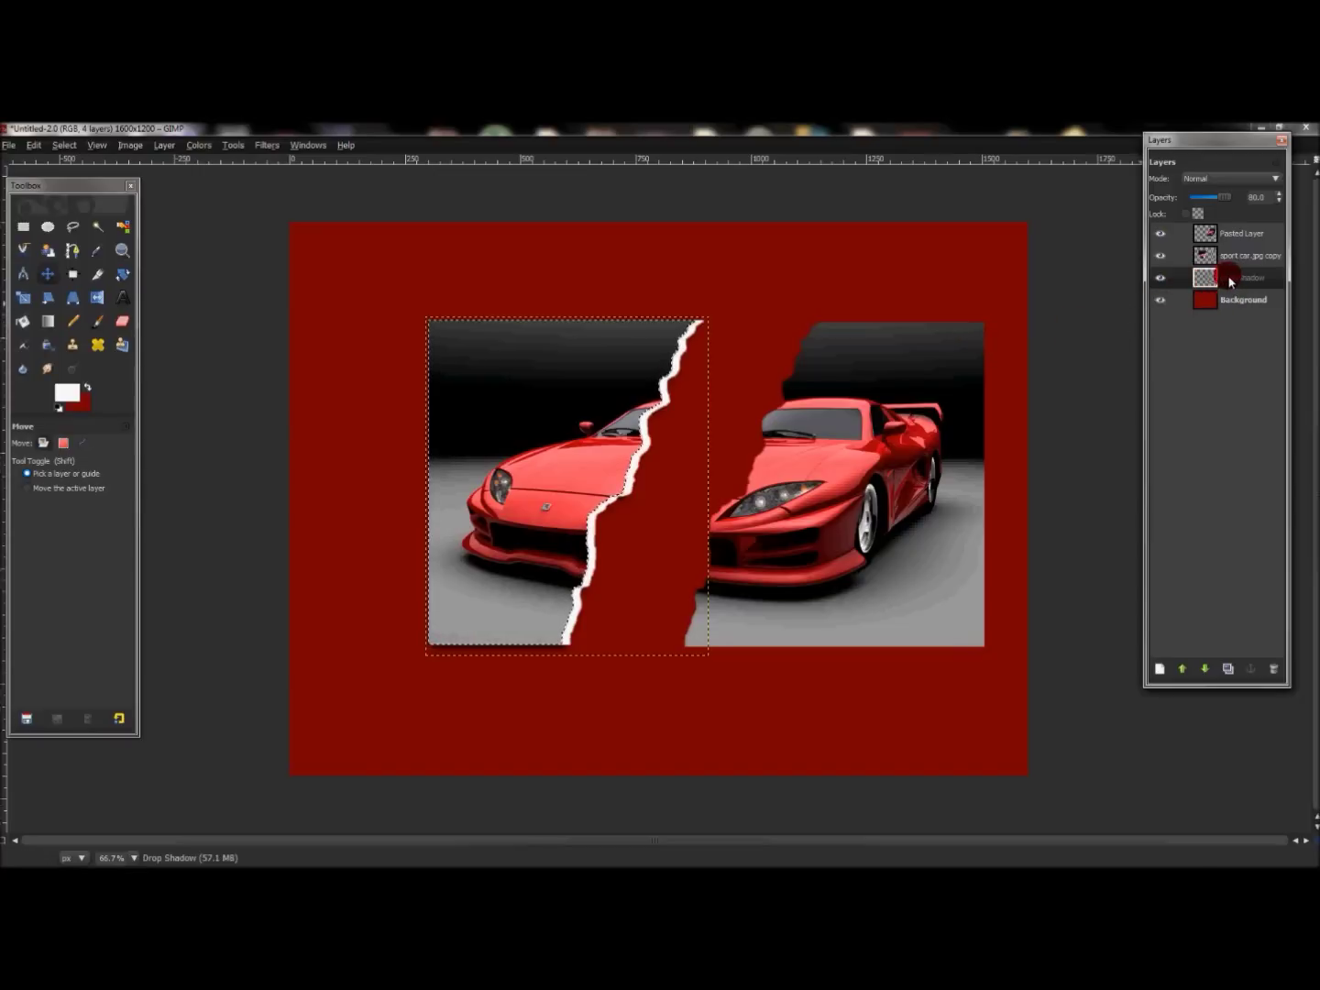
# Step: With both car pieces hidden, shift the drop shadow slightly right, then reveal the left piece again
pyautogui.click(1161, 256)
pyautogui.click(1160, 233)
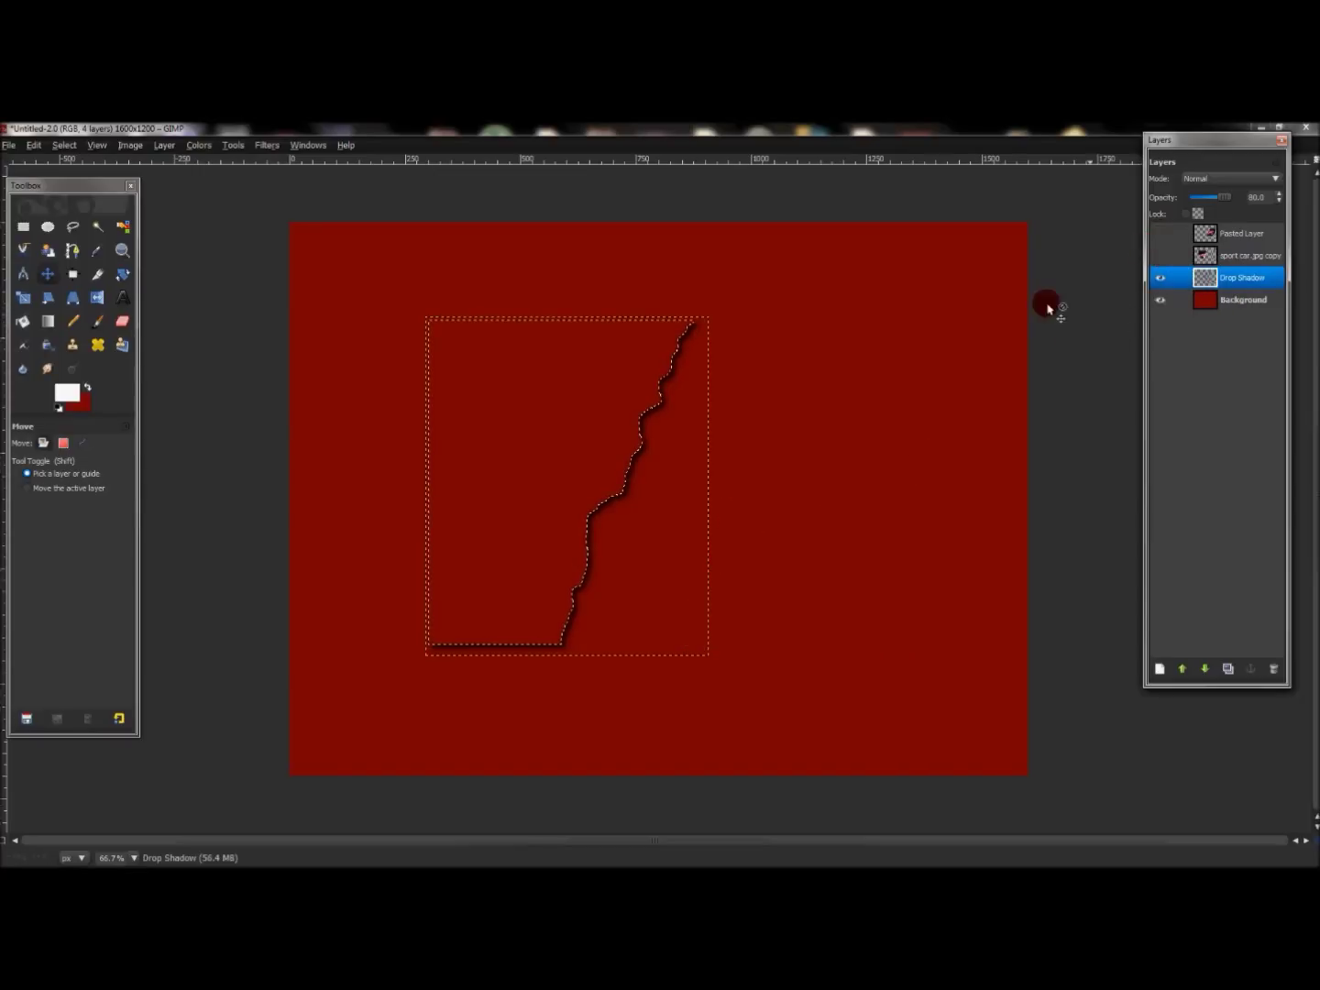
pyautogui.click(635, 471)
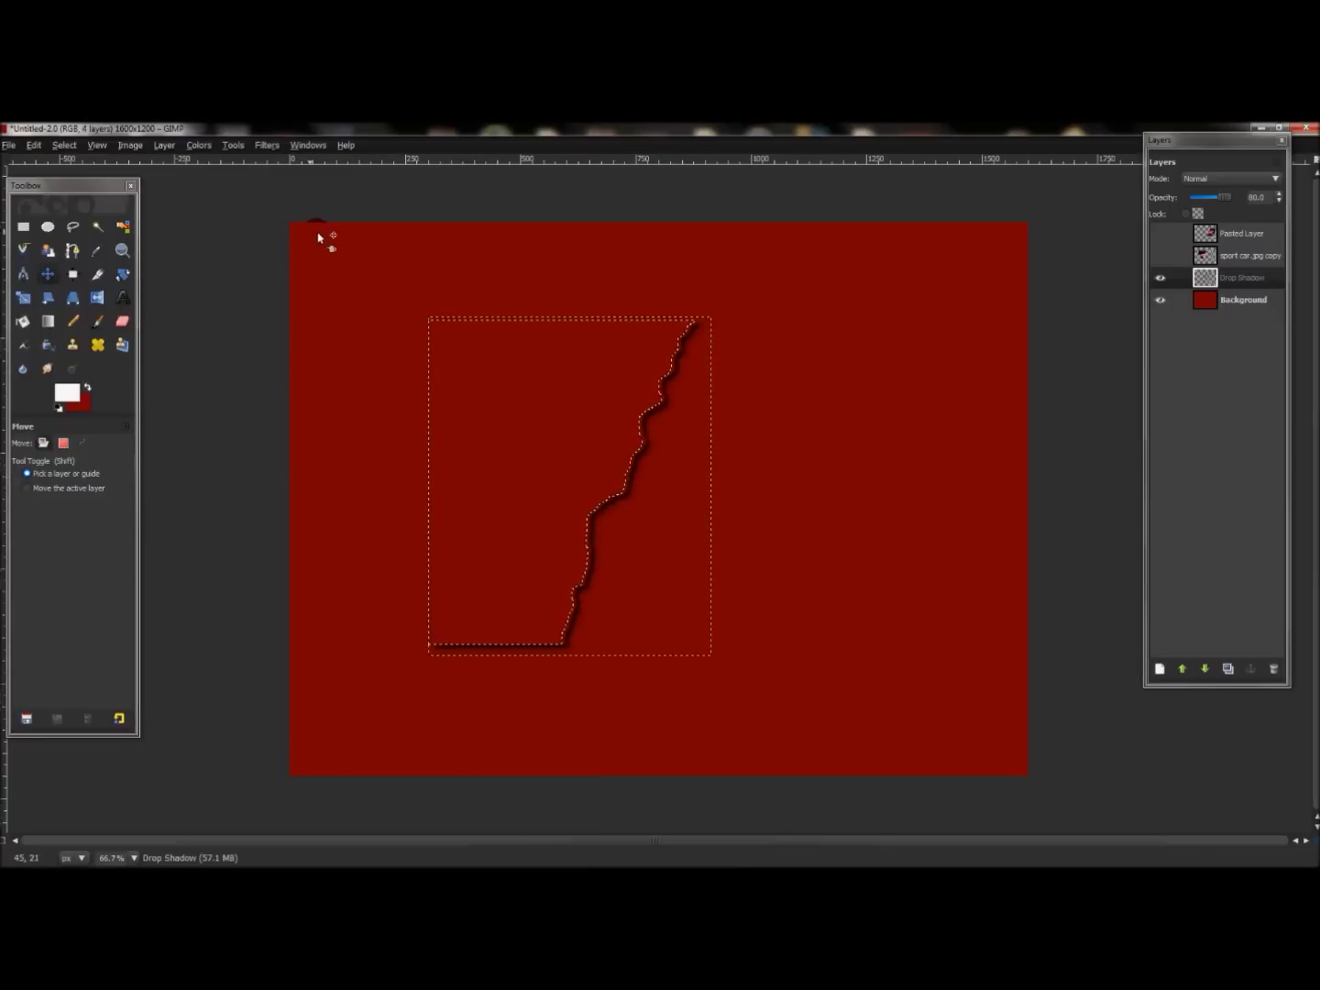
pyautogui.click(1159, 256)
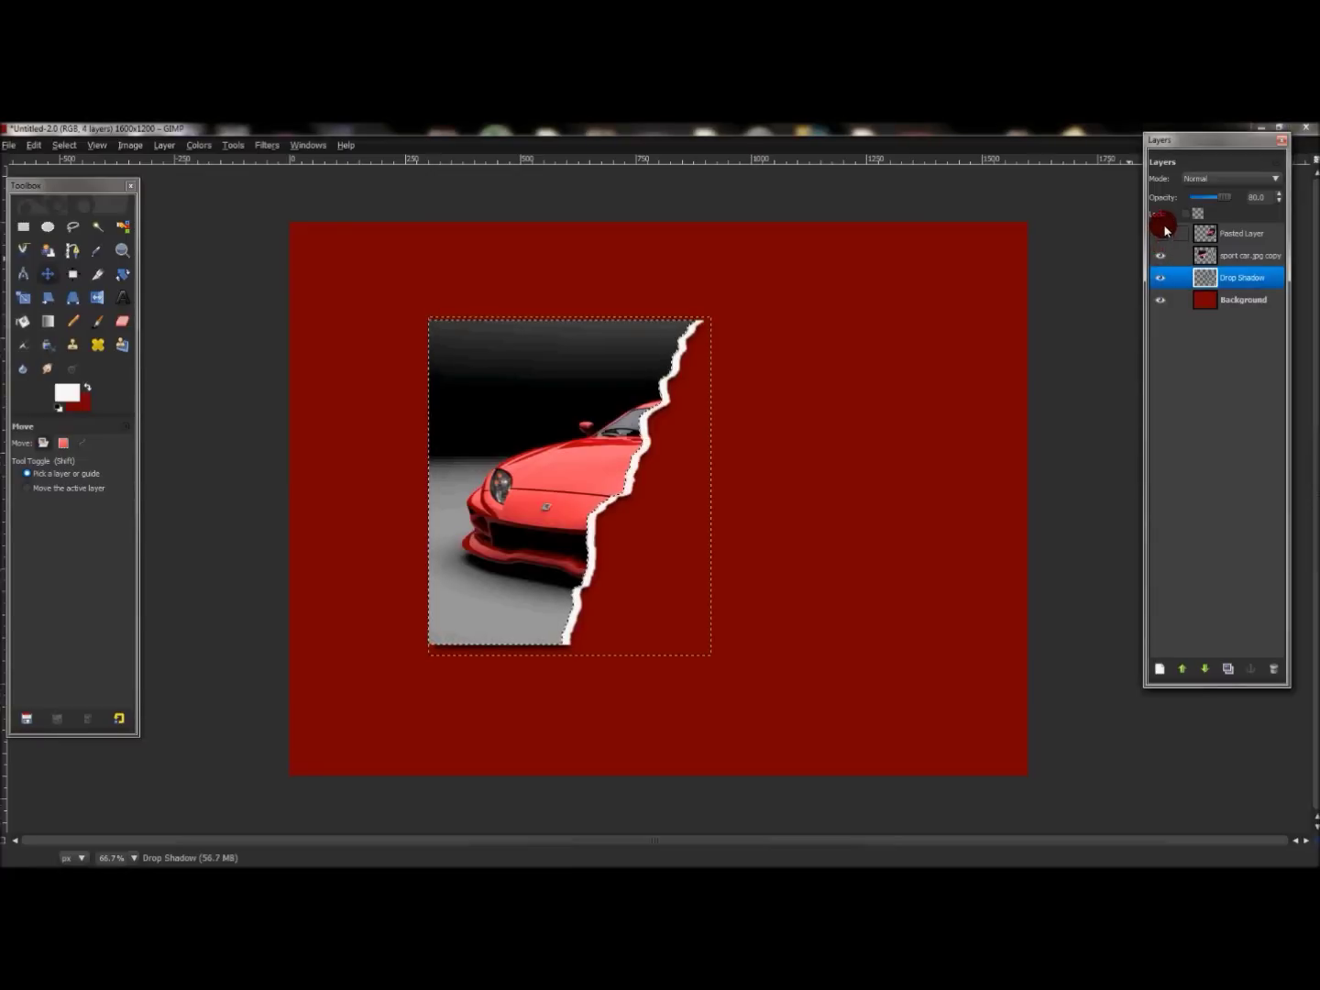
# Step: Make the right car piece (Pasted Layer) visible again, then make small adjustments on the canvas
pyautogui.click(1161, 232)
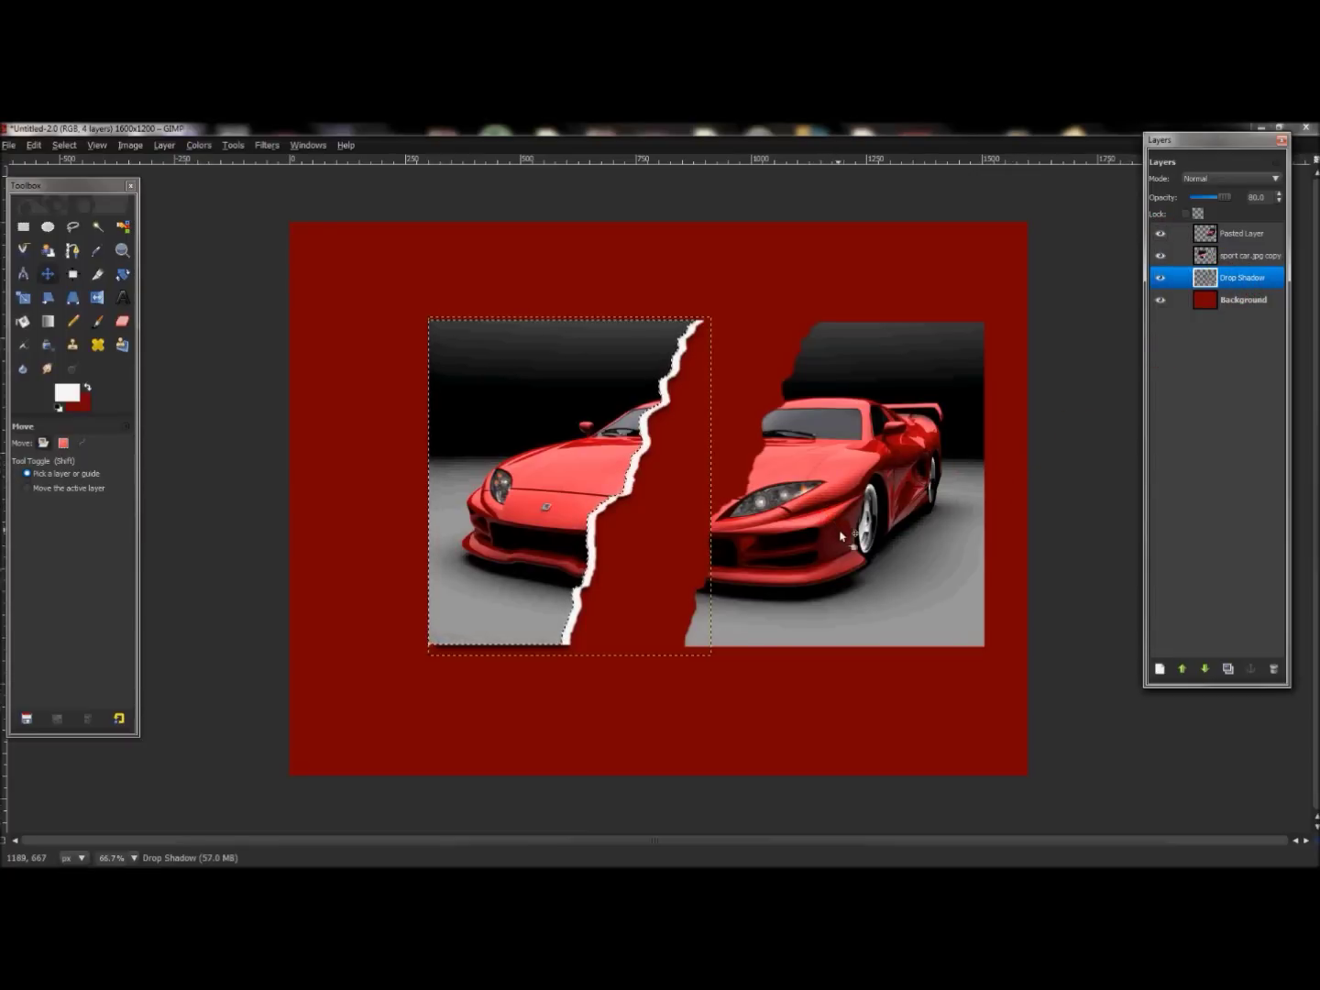
pyautogui.click(883, 385)
pyautogui.click(734, 616)
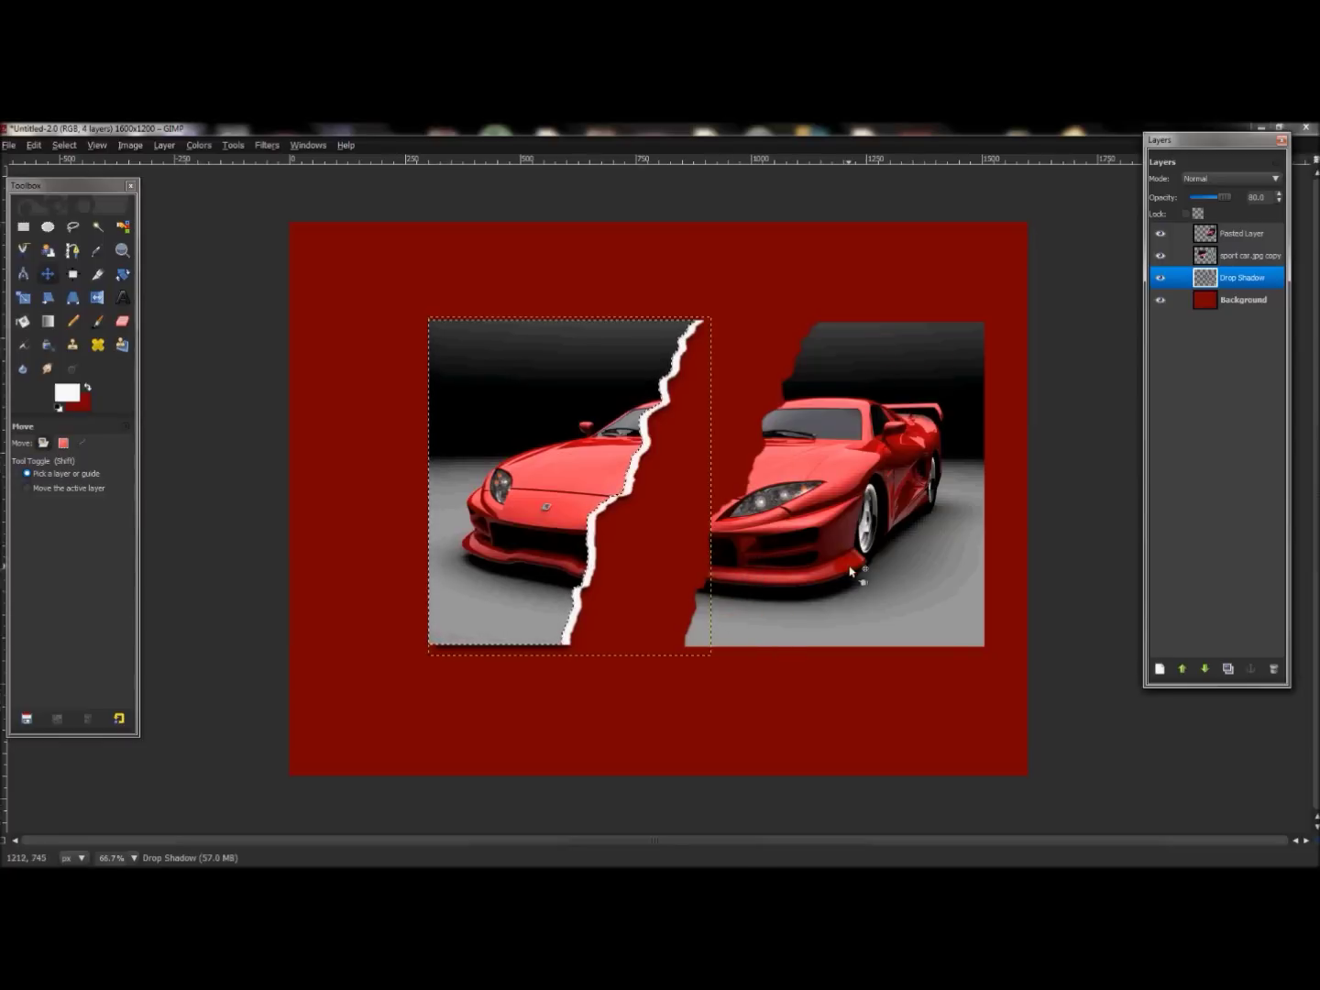
pyautogui.click(842, 593)
pyautogui.moveTo(845, 593); pyautogui.dragTo(851, 590)
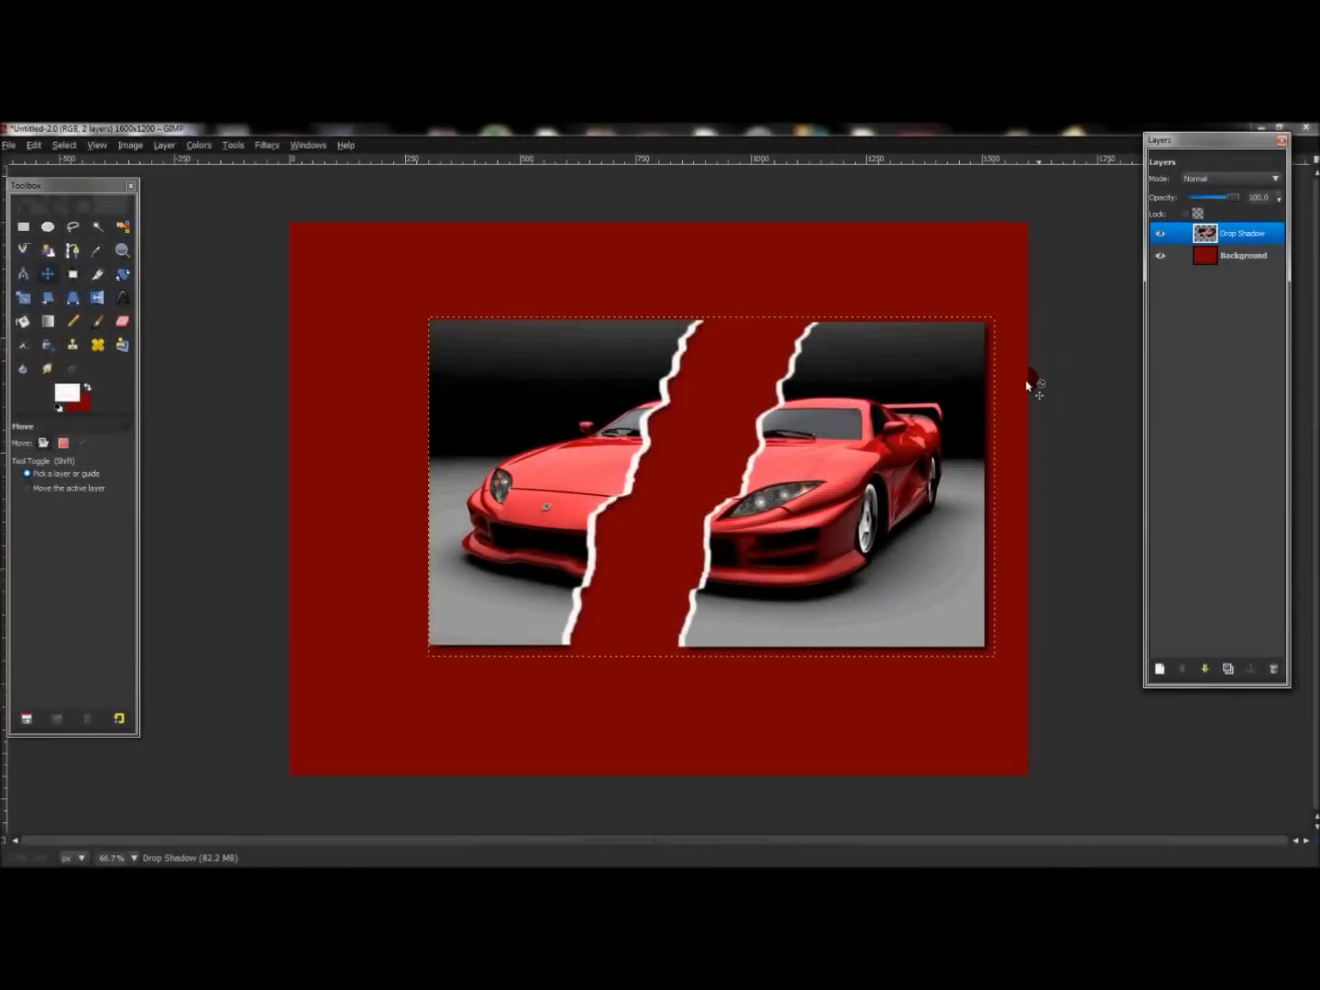
# Step: Merge Visible Layers from the layer context menu, leaving Drop Shadow above Background
pyautogui.click(1165, 261)
pyautogui.click(1209, 236)
pyautogui.click(1218, 230)
pyautogui.click(582, 486)
pyautogui.click(822, 467)
pyautogui.click(859, 367)
pyautogui.click(801, 480)
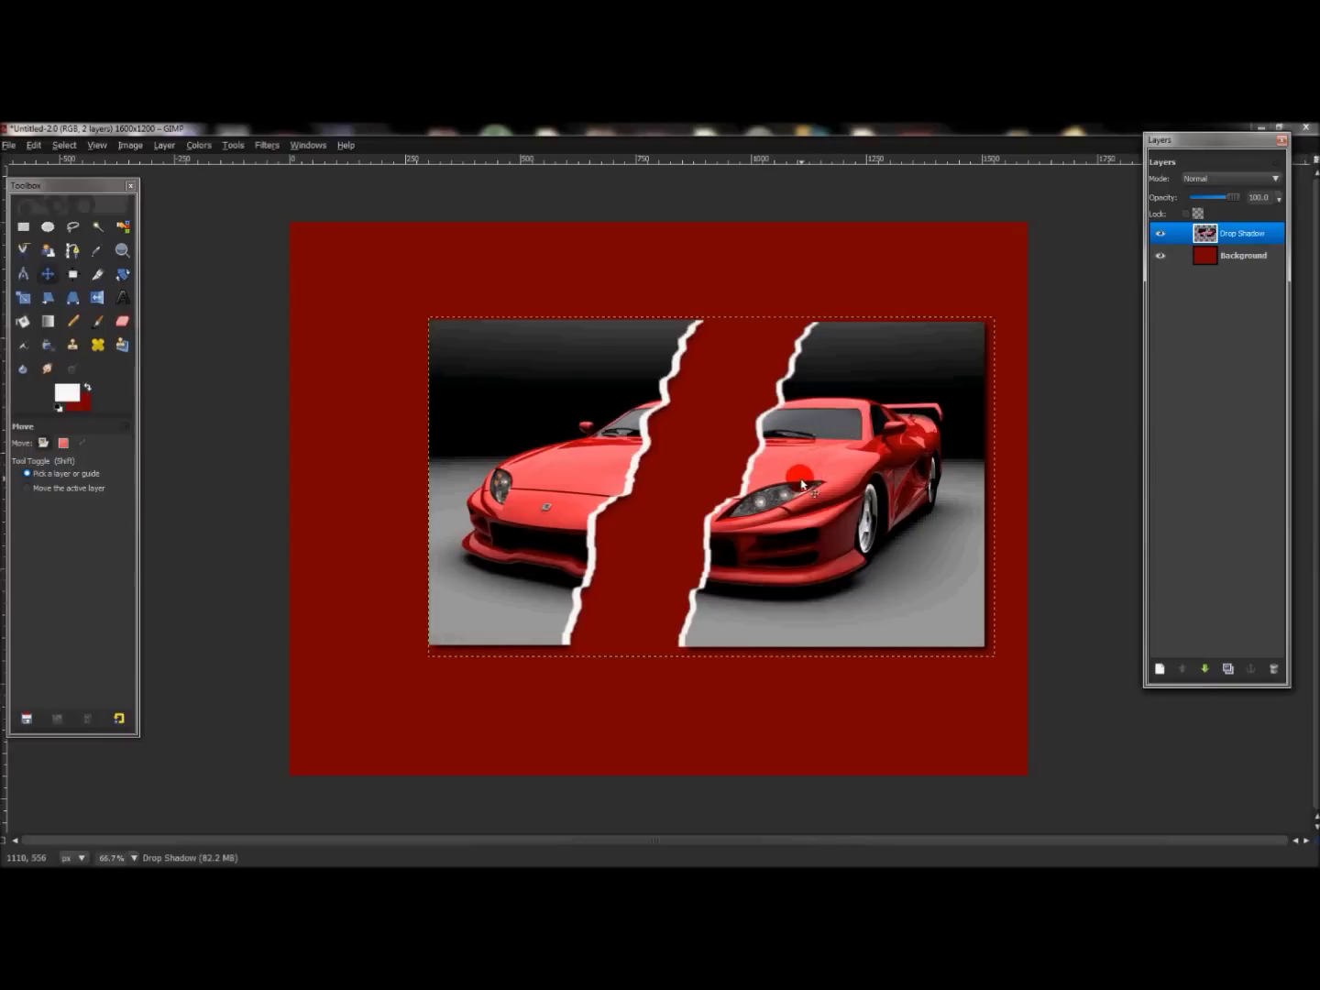